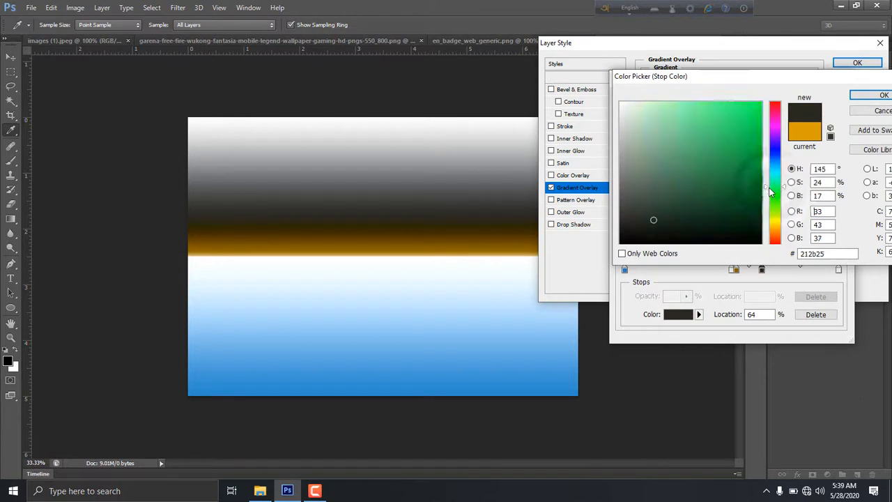
Recolour the gradient's 64% stop to golden brown a96f00 and its 100% stop to dark brown 613f1a.
{"action": "left_click", "coordinate": [762, 151]}
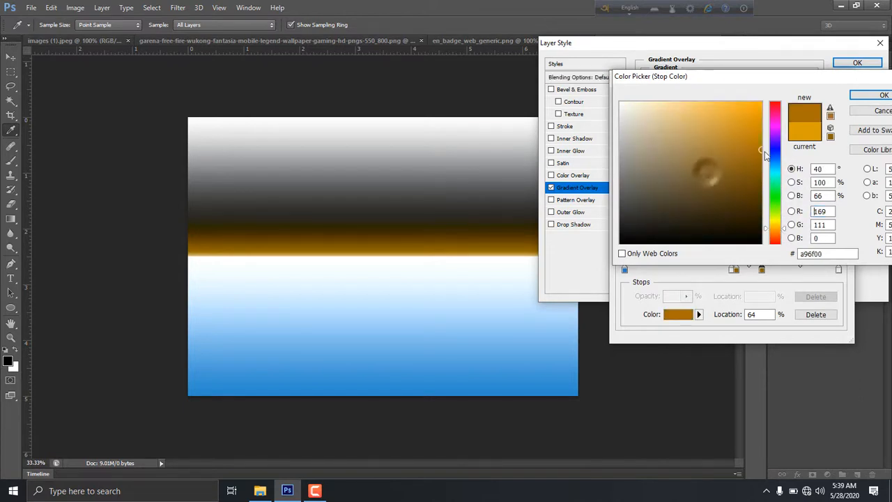
{"action": "left_click", "coordinate": [881, 95]}
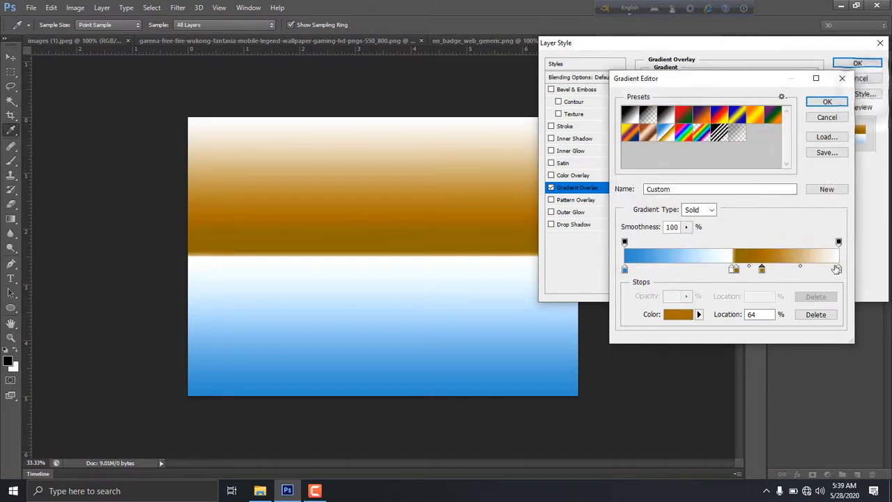
{"action": "left_click", "coordinate": [839, 269]}
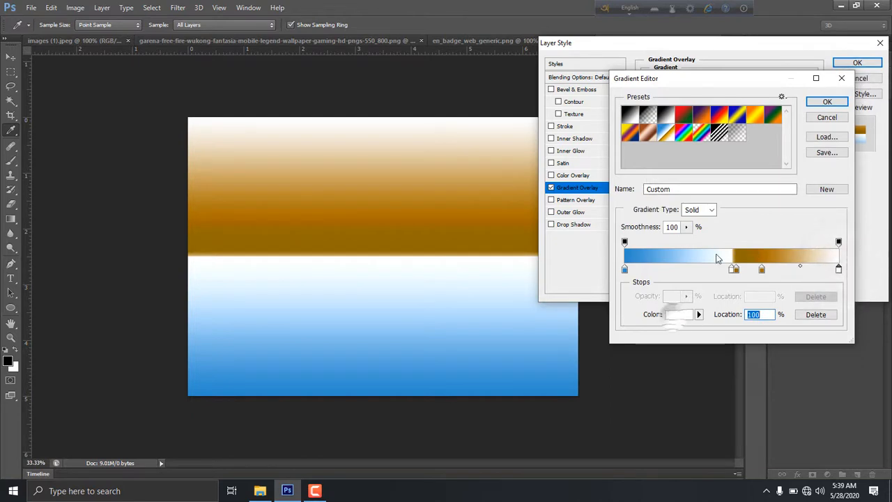
{"action": "left_click", "coordinate": [673, 315]}
{"action": "mouse_move", "coordinate": [776, 232]}
{"action": "left_mouse_down"}
{"action": "mouse_move", "coordinate": [776, 222]}
{"action": "mouse_move", "coordinate": [775, 231]}
{"action": "left_mouse_up"}
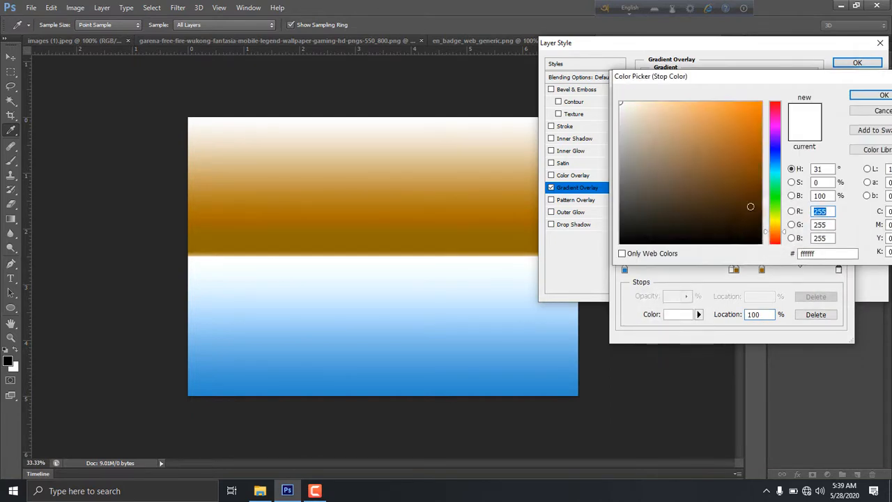
{"action": "left_click", "coordinate": [724, 189]}
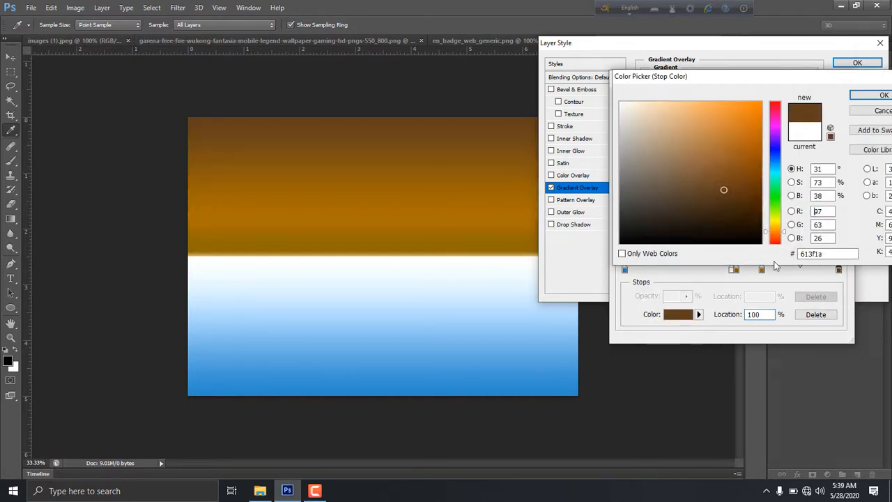
{"action": "left_click", "coordinate": [857, 94]}
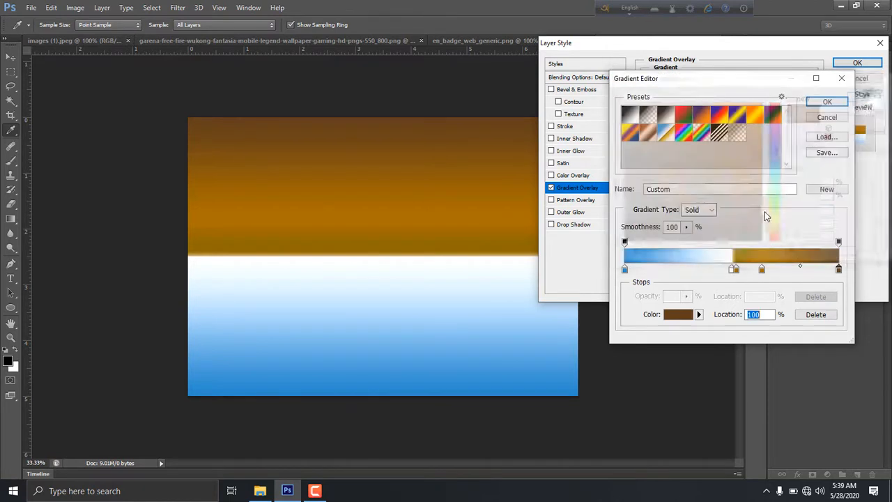
Remove the 52% and blue stops, placing the golden-brown stop at 0% and the white stop at 53%.
{"action": "left_click", "coordinate": [735, 269]}
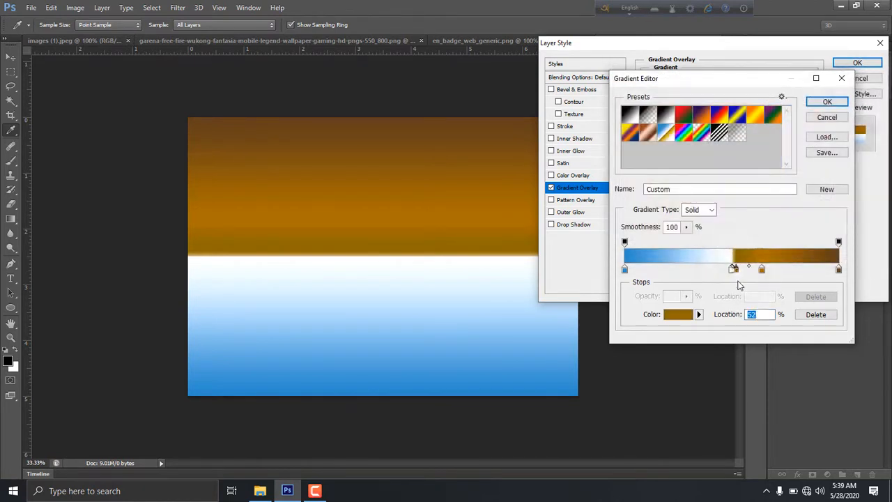
{"action": "left_click_drag", "start_coordinate": [734, 269], "coordinate": [697, 314]}
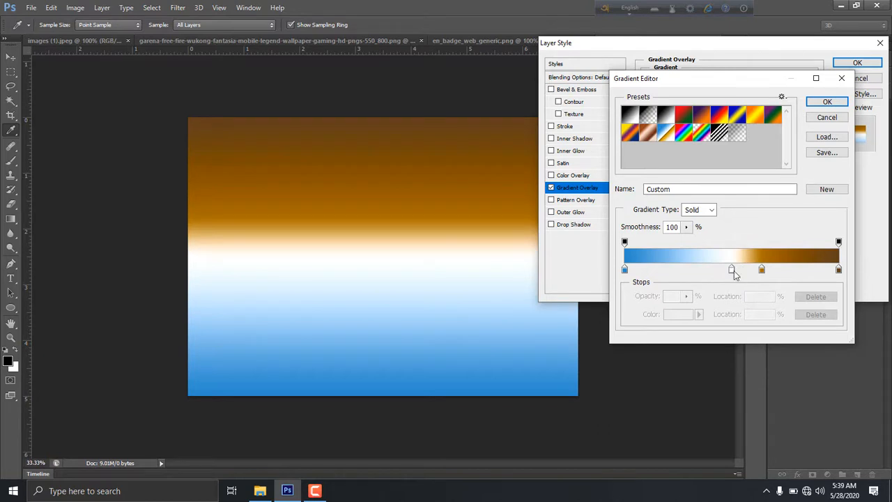
{"action": "left_click_drag", "start_coordinate": [732, 269], "coordinate": [614, 270]}
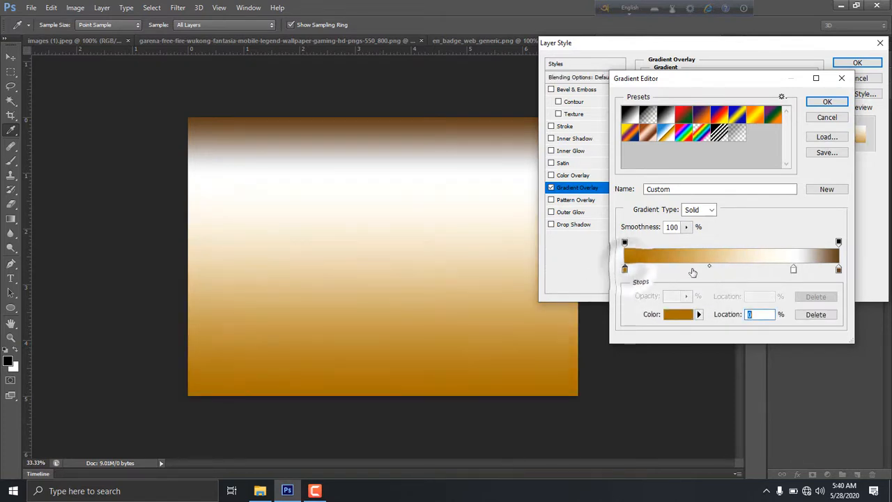
{"action": "left_click_drag", "start_coordinate": [792, 271], "coordinate": [737, 270]}
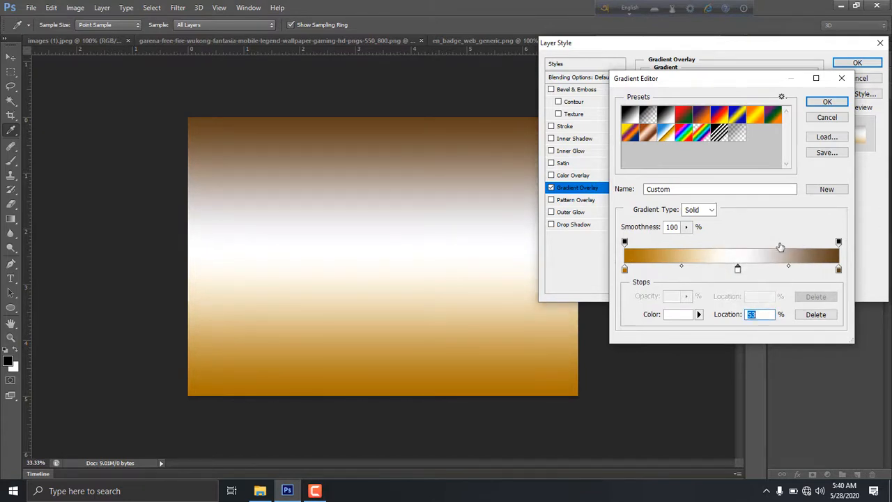
Recolour the gradient's 0% stop to a very dark brown.
{"action": "left_click", "coordinate": [625, 273]}
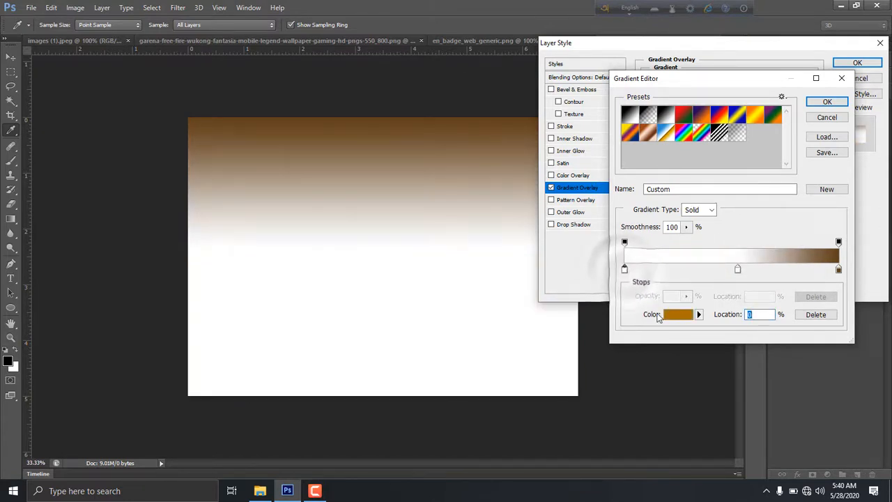
{"action": "left_click", "coordinate": [673, 315]}
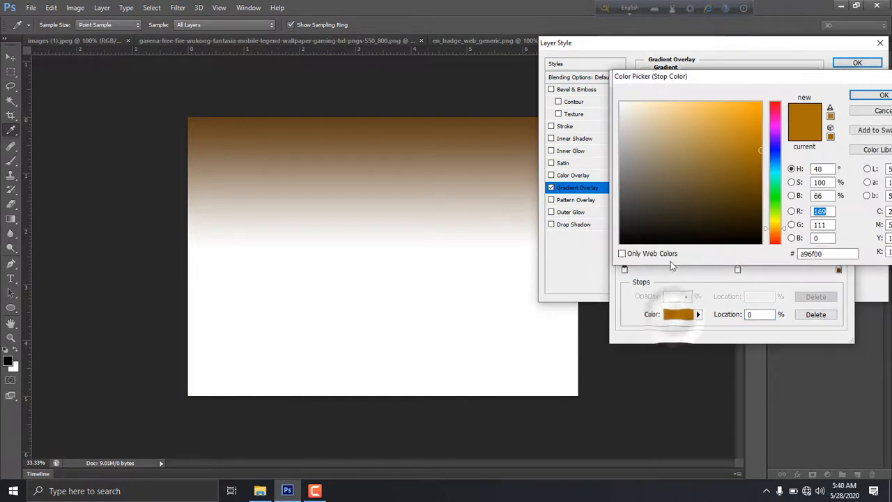
{"action": "left_click", "coordinate": [673, 233]}
{"action": "left_click_drag", "start_coordinate": [673, 233], "coordinate": [760, 206]}
{"action": "left_click", "coordinate": [874, 96]}
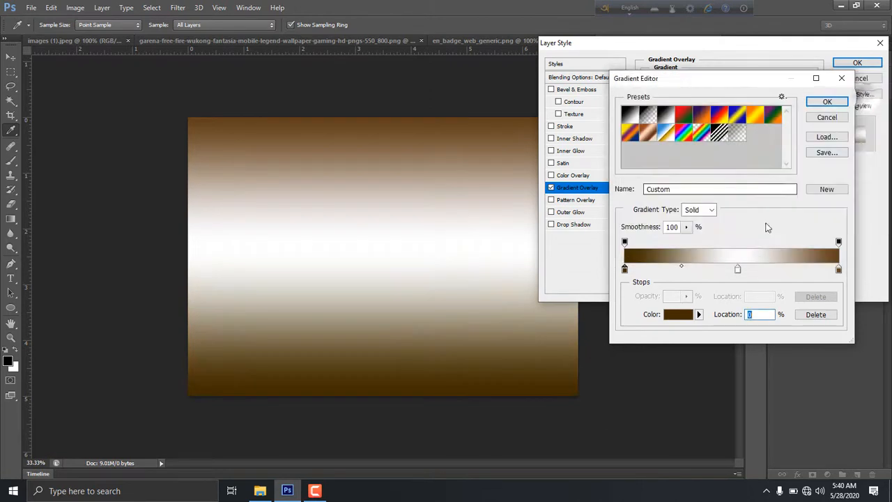
Recolour the white 53% stop to copper a6643d and apply the gradient overlay to the background layer.
{"action": "left_click", "coordinate": [741, 270]}
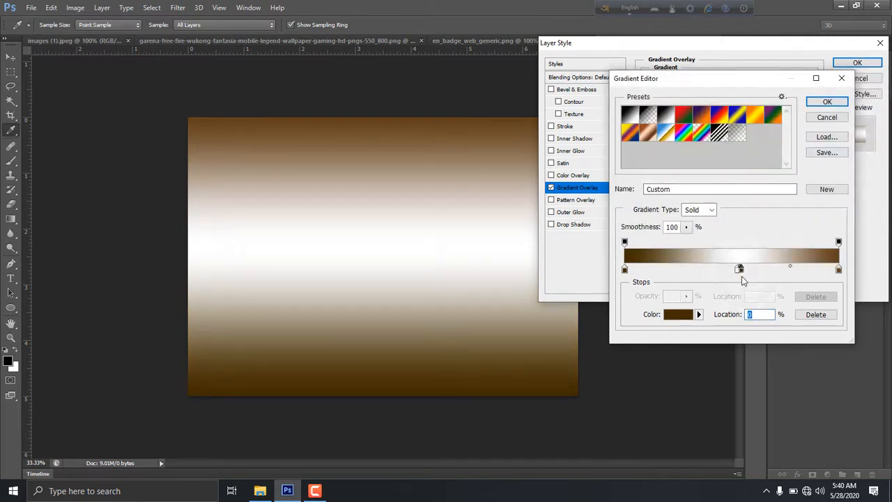
{"action": "left_click", "coordinate": [741, 270]}
{"action": "left_click", "coordinate": [672, 315]}
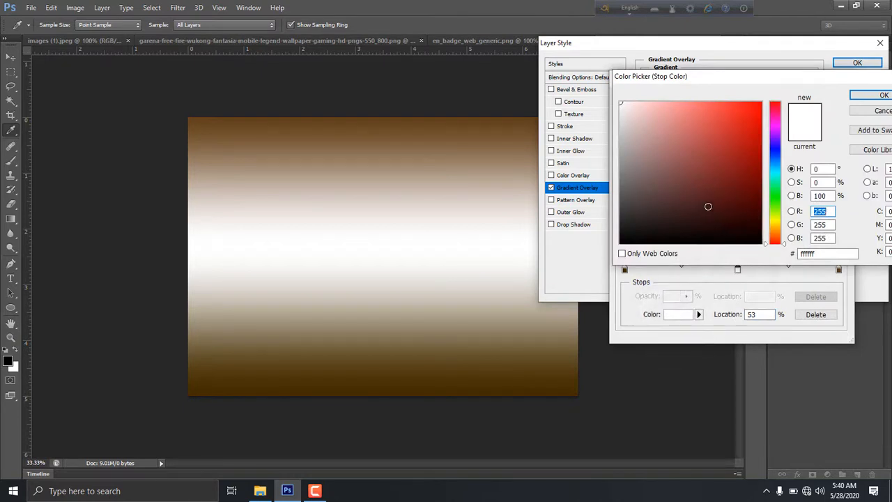
{"action": "left_click_drag", "start_coordinate": [779, 240], "coordinate": [778, 235]}
{"action": "mouse_move", "coordinate": [739, 216]}
{"action": "left_mouse_down"}
{"action": "mouse_move", "coordinate": [731, 206]}
{"action": "mouse_move", "coordinate": [741, 175]}
{"action": "mouse_move", "coordinate": [718, 148]}
{"action": "mouse_move", "coordinate": [709, 150]}
{"action": "left_mouse_up"}
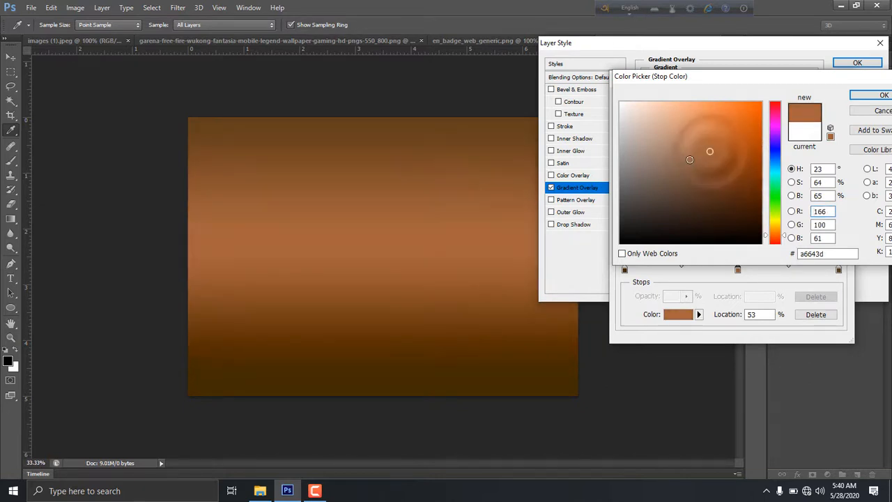
{"action": "left_click", "coordinate": [879, 98]}
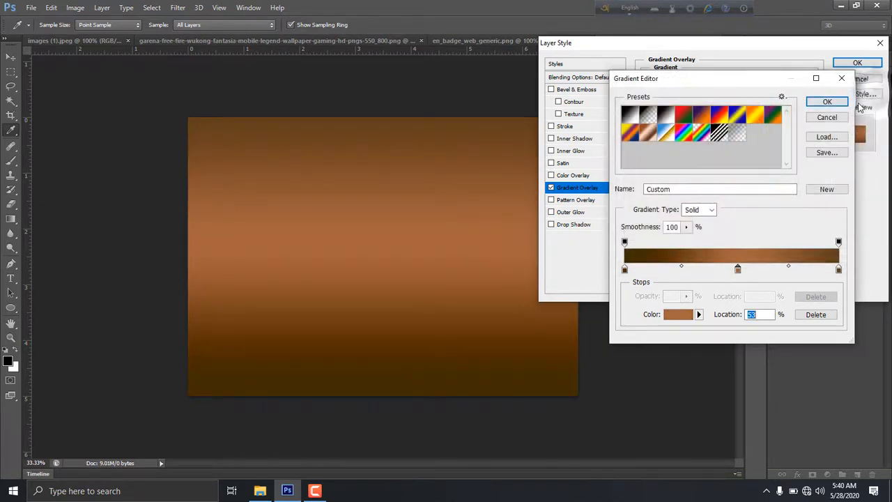
{"action": "left_click", "coordinate": [829, 102]}
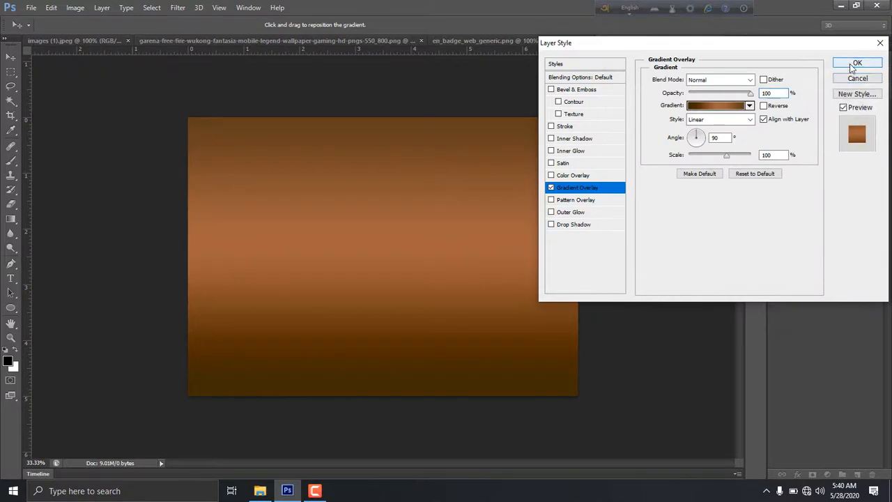
{"action": "left_click", "coordinate": [856, 64]}
Place 1487261953938.png from File Explorer onto the canvas, rotated about -90° to landscape and scaled to about 33%.
{"action": "left_click", "coordinate": [259, 490]}
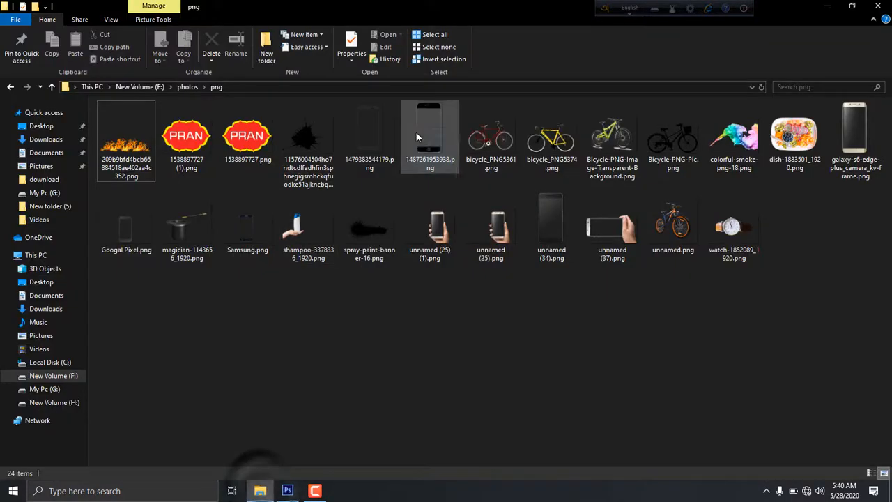
{"action": "left_click_drag", "start_coordinate": [416, 137], "coordinate": [354, 150]}
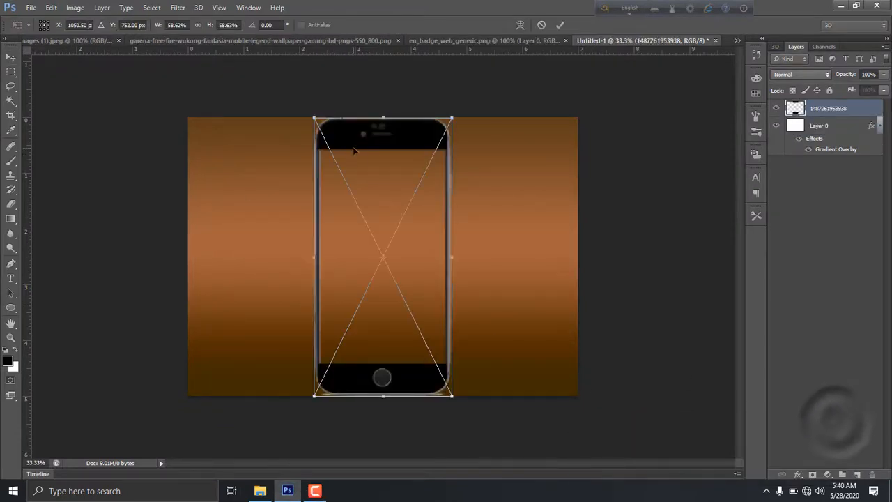
{"action": "left_click_drag", "start_coordinate": [454, 115], "coordinate": [326, 212]}
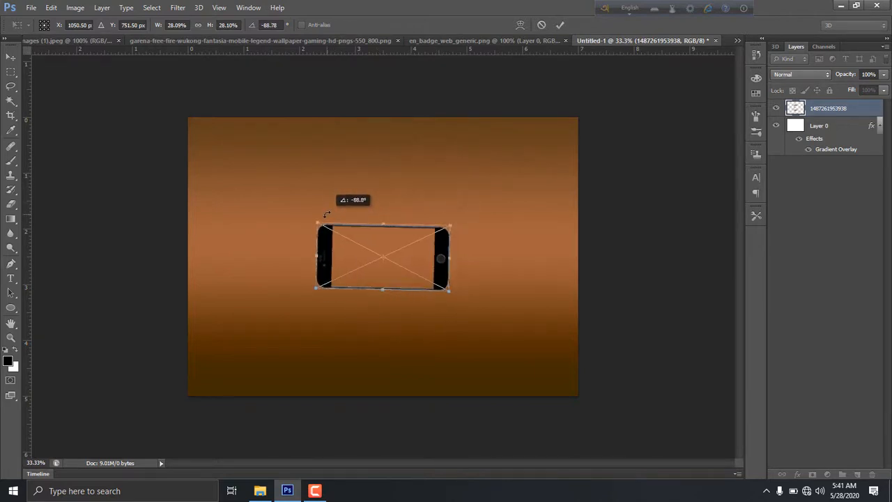
{"action": "left_click_drag", "start_coordinate": [304, 207], "coordinate": [304, 207]}
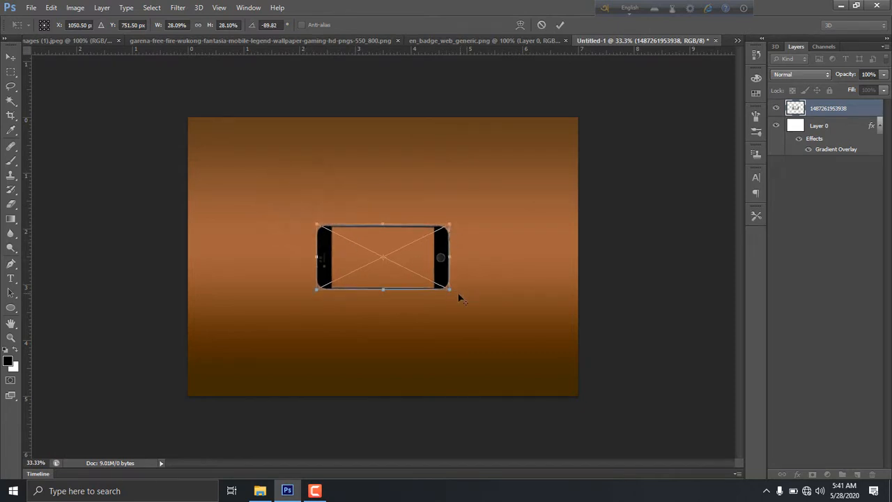
{"action": "left_click_drag", "start_coordinate": [450, 288], "coordinate": [461, 295]}
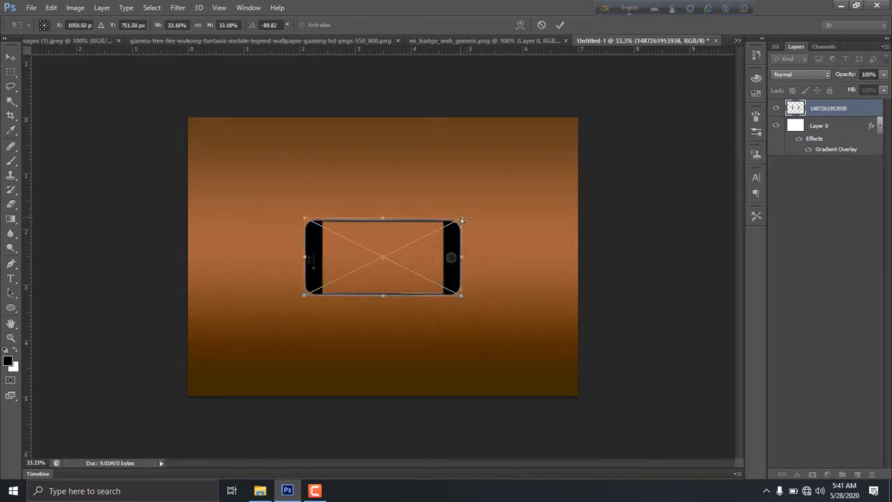
Distort the phone's corners into a perspective view with a wider near edge and a slanted home-button end, and commit the placement.
{"action": "mouse_move", "coordinate": [460, 221]}
{"action": "left_mouse_down"}
{"action": "mouse_move", "coordinate": [445, 213]}
{"action": "mouse_move", "coordinate": [453, 226]}
{"action": "left_mouse_up"}
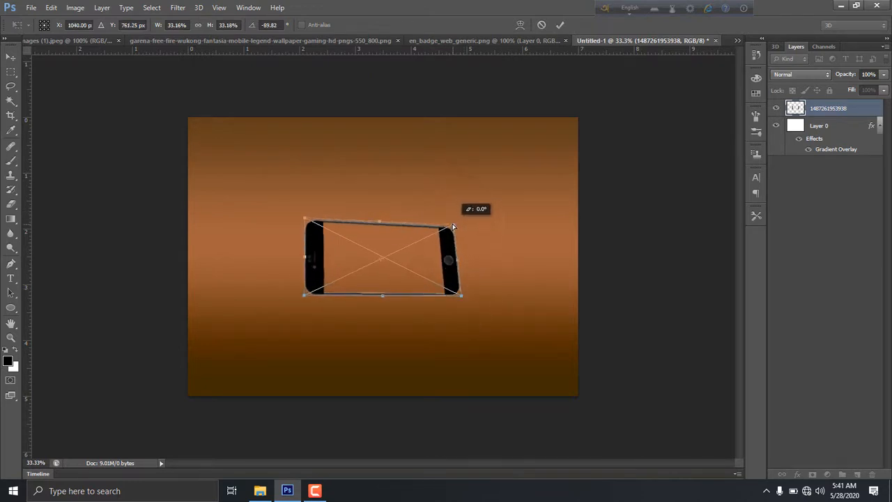
{"action": "left_click_drag", "start_coordinate": [460, 296], "coordinate": [470, 304]}
{"action": "left_click_drag", "start_coordinate": [308, 297], "coordinate": [305, 304]}
{"action": "mouse_move", "coordinate": [304, 220]}
{"action": "left_mouse_down"}
{"action": "mouse_move", "coordinate": [306, 230]}
{"action": "mouse_move", "coordinate": [301, 224]}
{"action": "left_mouse_up"}
{"action": "mouse_move", "coordinate": [448, 226]}
{"action": "left_mouse_down"}
{"action": "mouse_move", "coordinate": [446, 209]}
{"action": "mouse_move", "coordinate": [450, 224]}
{"action": "left_mouse_up"}
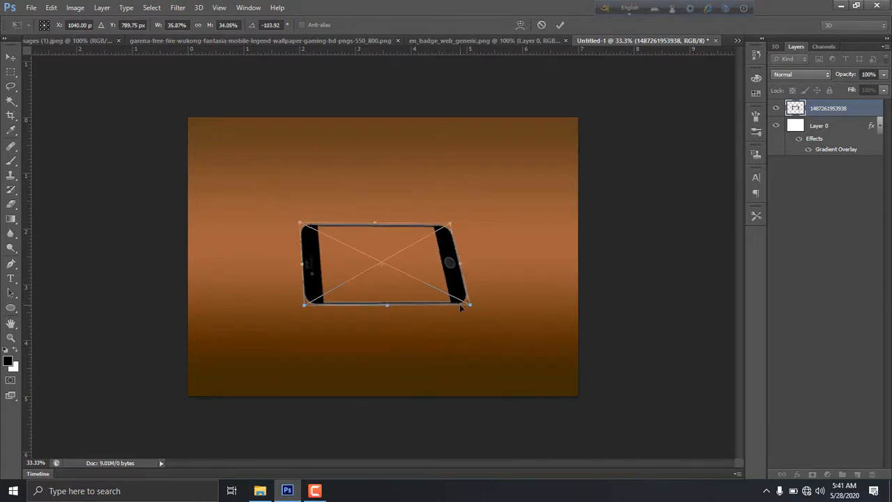
{"action": "left_click_drag", "start_coordinate": [470, 306], "coordinate": [479, 308]}
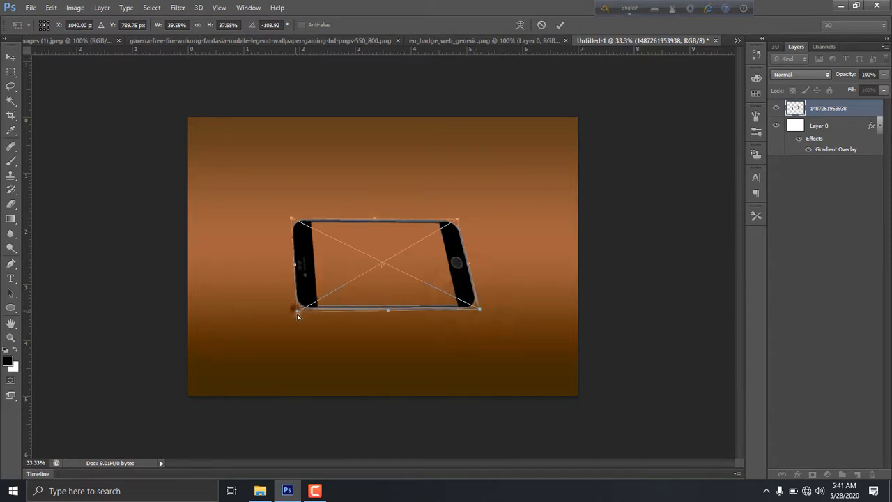
{"action": "left_click_drag", "start_coordinate": [296, 315], "coordinate": [298, 312]}
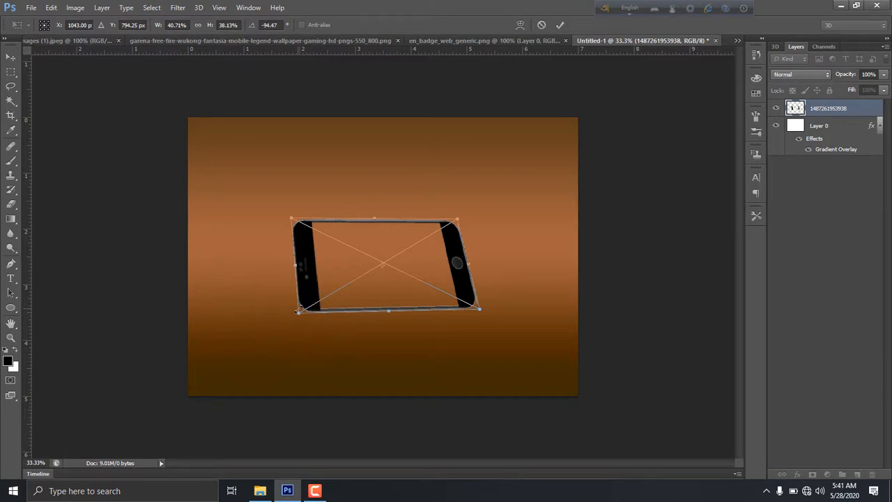
{"action": "key", "text": "Return"}
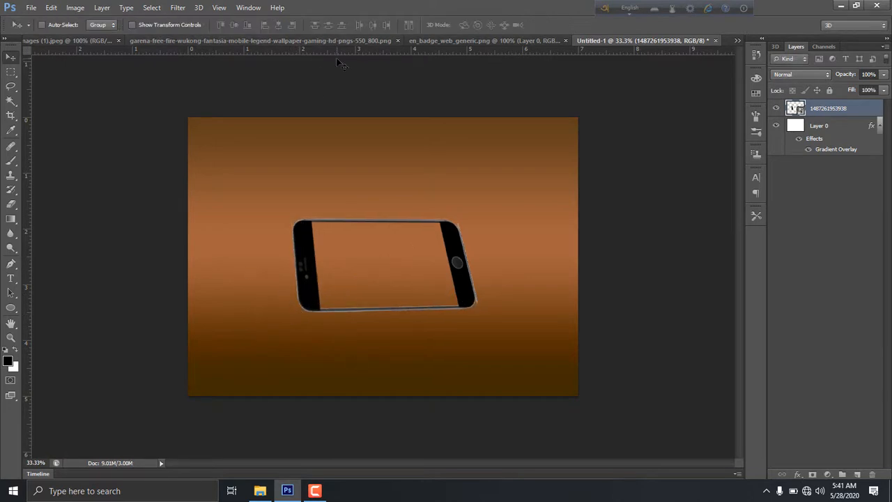
Bring the game screenshot from images (1).jpeg into Untitled-1 and position it over the phone's screen.
{"action": "left_click", "coordinate": [424, 41]}
{"action": "left_click", "coordinate": [252, 40]}
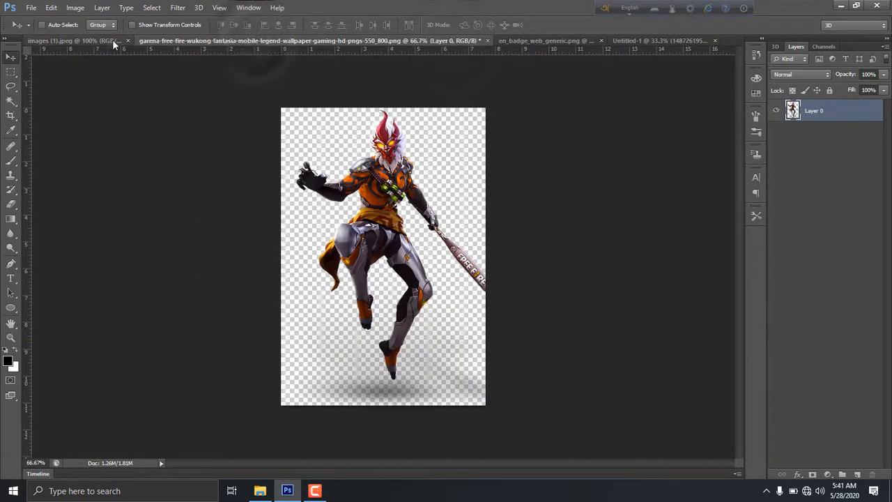
{"action": "left_click", "coordinate": [97, 41]}
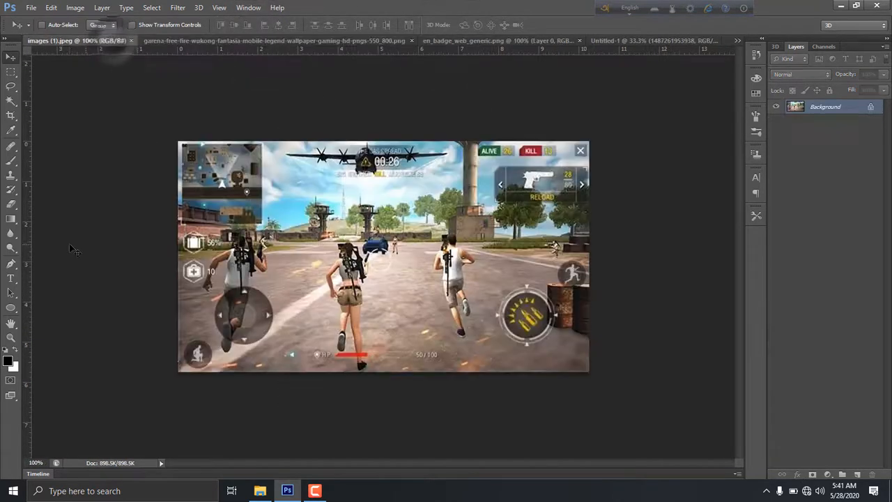
{"action": "left_click", "coordinate": [655, 41]}
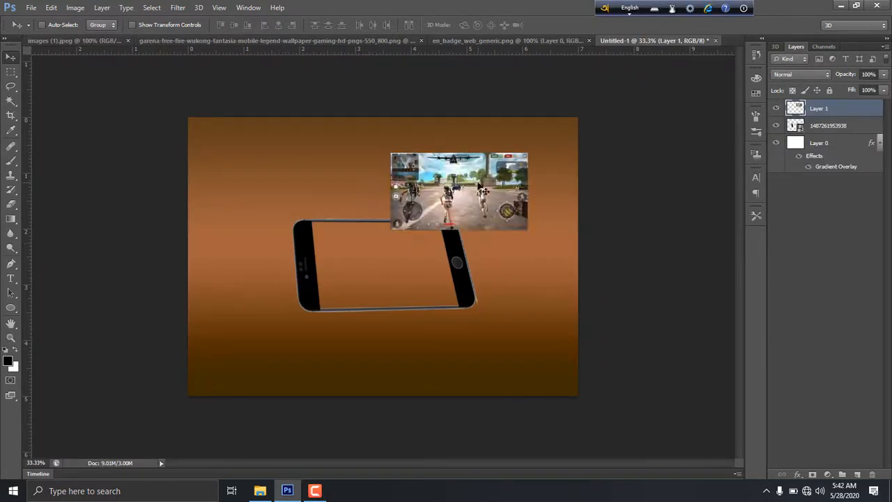
{"action": "left_click_drag", "start_coordinate": [478, 183], "coordinate": [403, 256]}
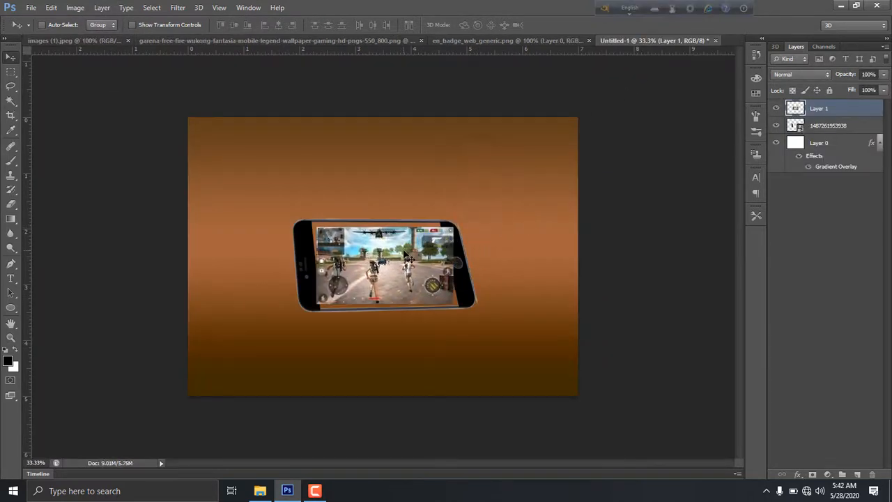
Distort the game screenshot's four corners to match the phone's screen in perspective, and apply the transformation.
{"action": "key", "text": "ctrl+t"}
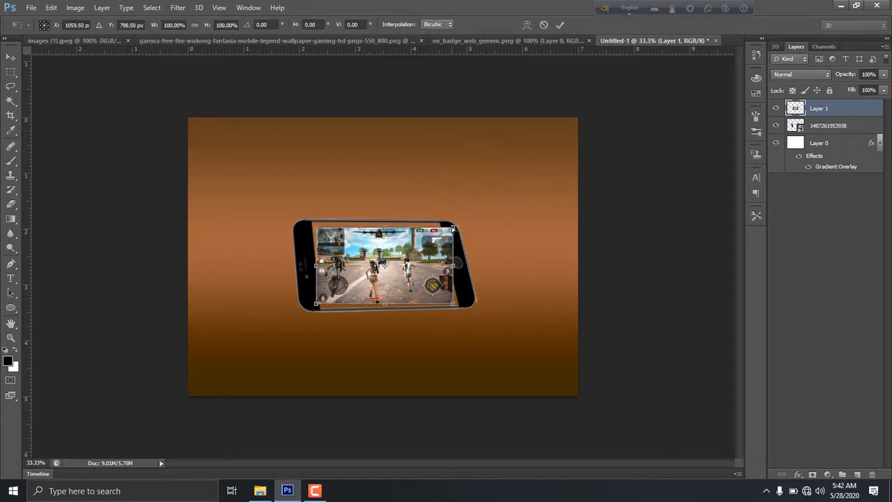
{"action": "mouse_move", "coordinate": [452, 229]}
{"action": "left_mouse_down"}
{"action": "mouse_move", "coordinate": [439, 207]}
{"action": "mouse_move", "coordinate": [446, 203]}
{"action": "mouse_move", "coordinate": [440, 222]}
{"action": "left_mouse_up"}
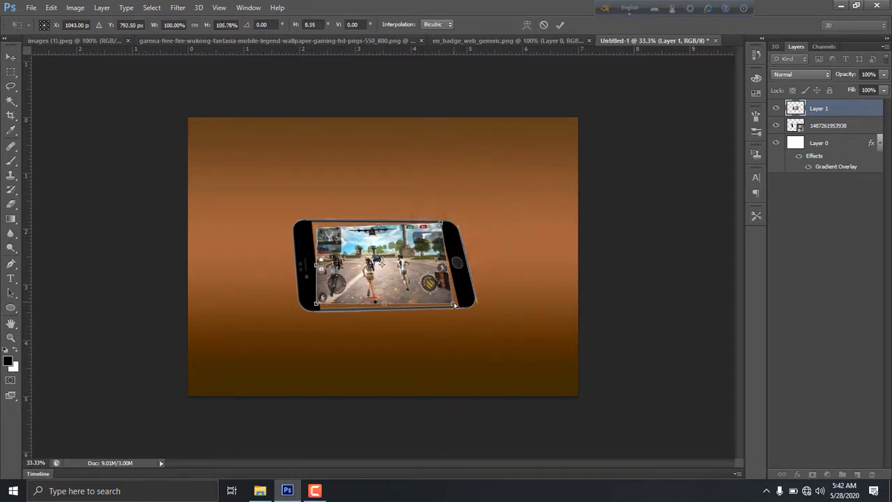
{"action": "left_click_drag", "start_coordinate": [453, 304], "coordinate": [458, 308]}
{"action": "left_click_drag", "start_coordinate": [318, 232], "coordinate": [312, 225]}
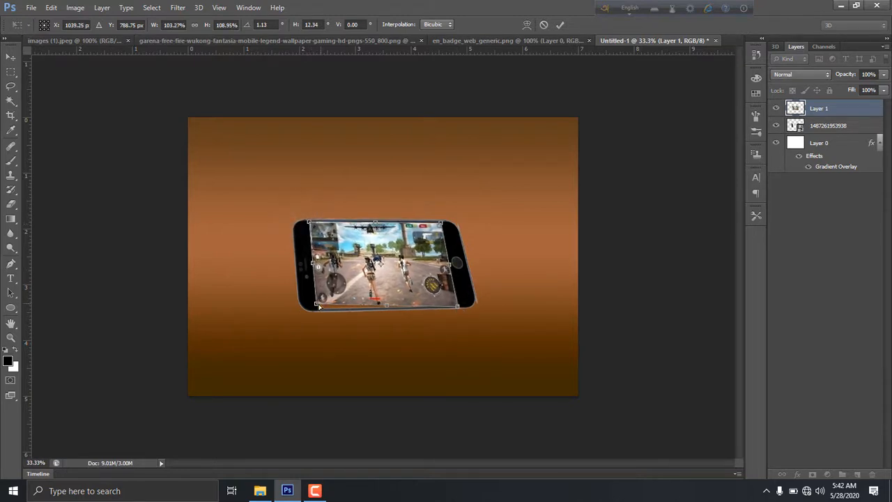
{"action": "left_click_drag", "start_coordinate": [315, 305], "coordinate": [319, 313]}
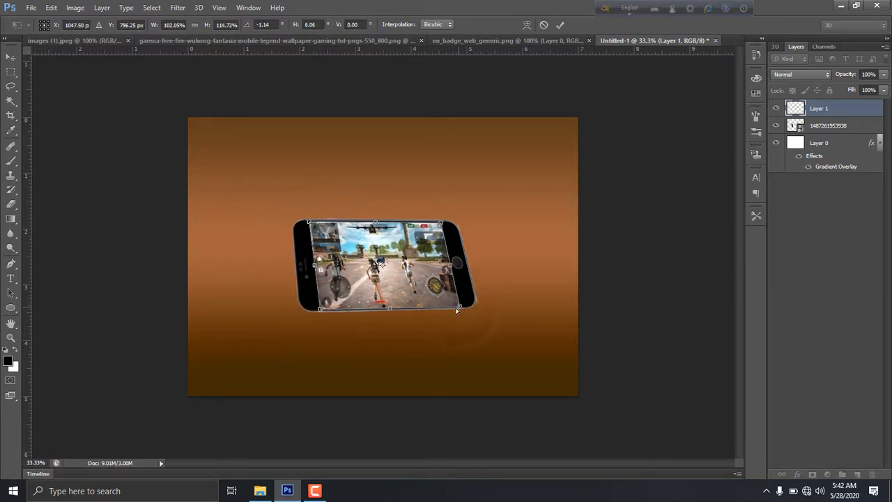
{"action": "key", "text": "Return"}
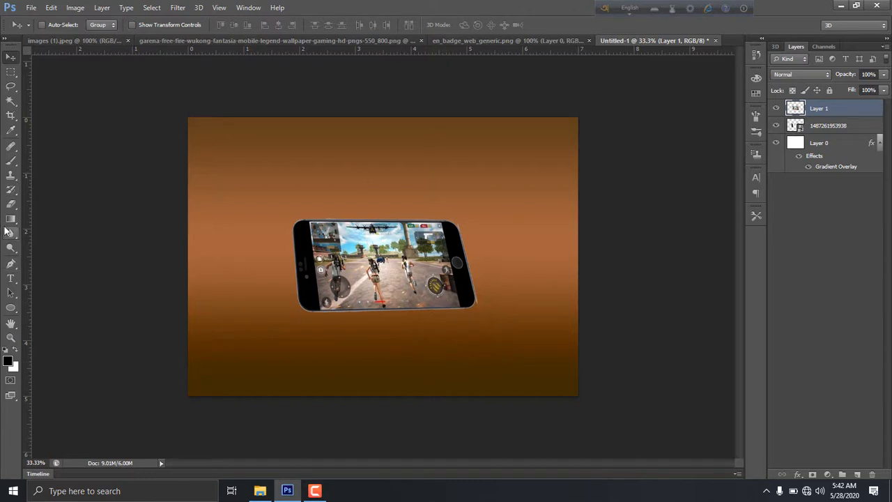
{"action": "left_click", "coordinate": [11, 202]}
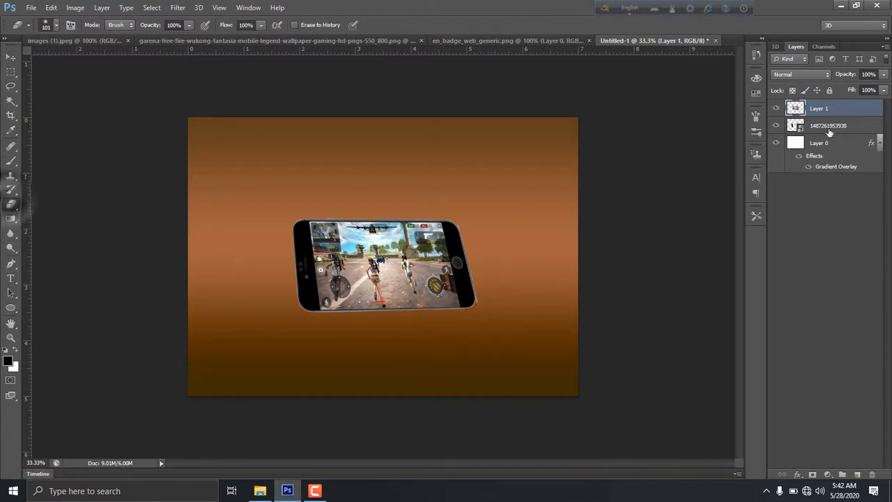
{"action": "left_click", "coordinate": [826, 126]}
{"action": "left_click", "coordinate": [481, 299]}
{"action": "key", "text": "Return"}
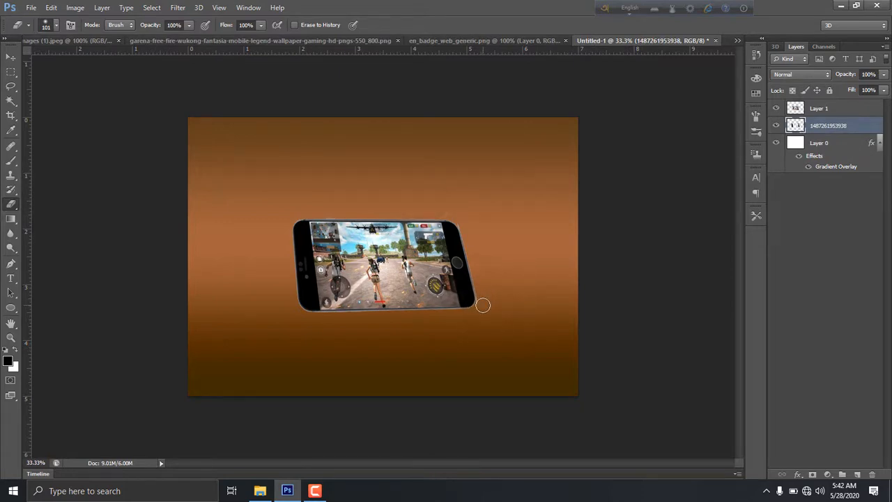
Erase the stray spike outside the phone's lower home-button corner with the 101 px Eraser.
{"action": "scroll", "coordinate": [483, 304], "scroll_direction": "up", "scroll_amount": 5}
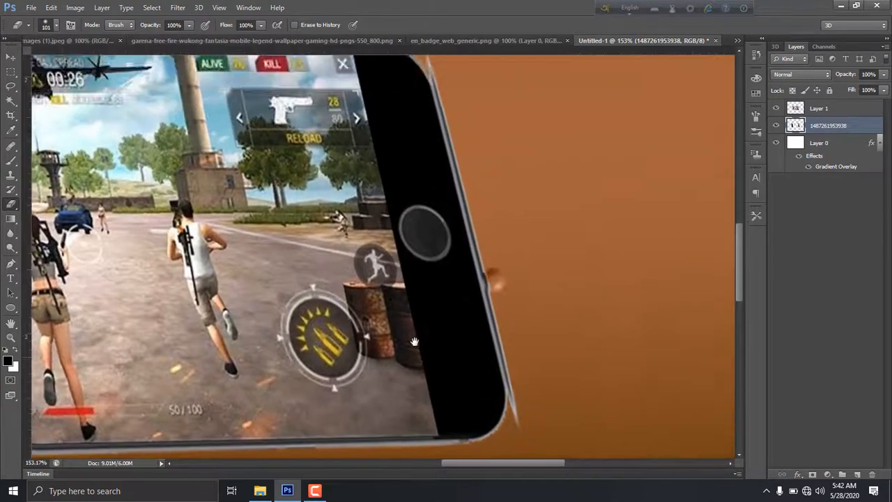
{"action": "left_click_drag", "start_coordinate": [414, 341], "coordinate": [389, 289]}
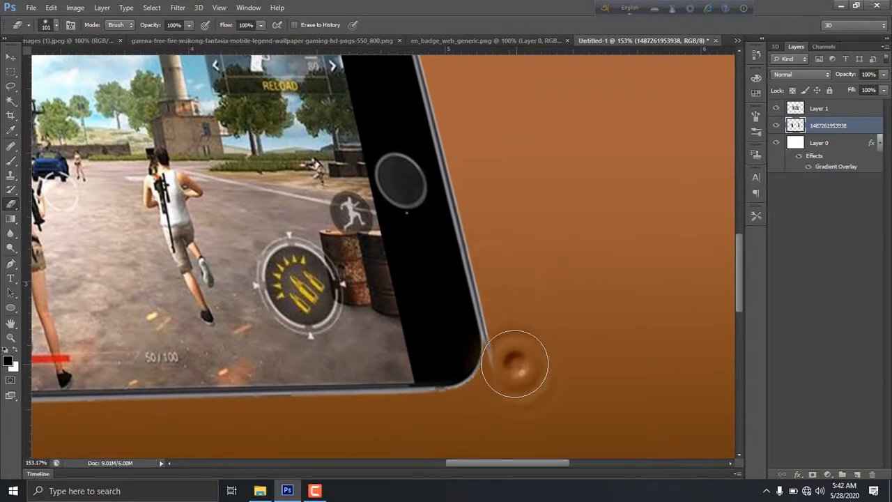
{"action": "right_click", "coordinate": [515, 363]}
{"action": "left_click", "coordinate": [442, 290]}
{"action": "left_click", "coordinate": [368, 440]}
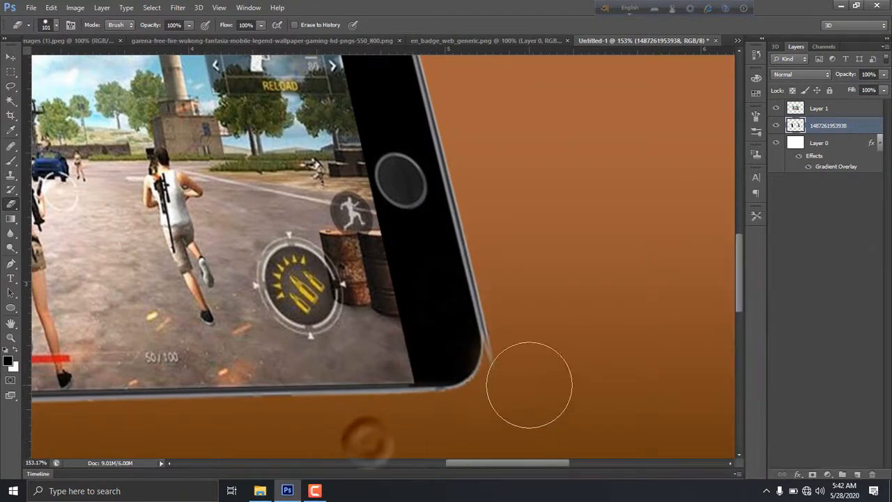
{"action": "mouse_move", "coordinate": [529, 385]}
{"action": "left_mouse_down"}
{"action": "mouse_move", "coordinate": [522, 338]}
{"action": "mouse_move", "coordinate": [527, 325]}
{"action": "mouse_move", "coordinate": [528, 355]}
{"action": "mouse_move", "coordinate": [532, 328]}
{"action": "left_mouse_up"}
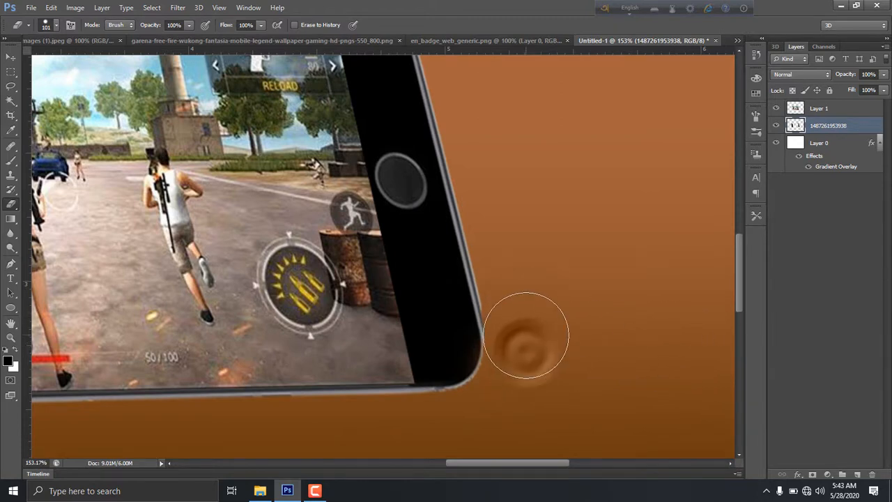
Erase the stray fringe outside the phone's upper home-button corner.
{"action": "scroll", "coordinate": [513, 305], "scroll_direction": "up", "scroll_amount": 5}
{"action": "left_click_drag", "start_coordinate": [442, 96], "coordinate": [453, 116]}
{"action": "left_click", "coordinate": [457, 126]}
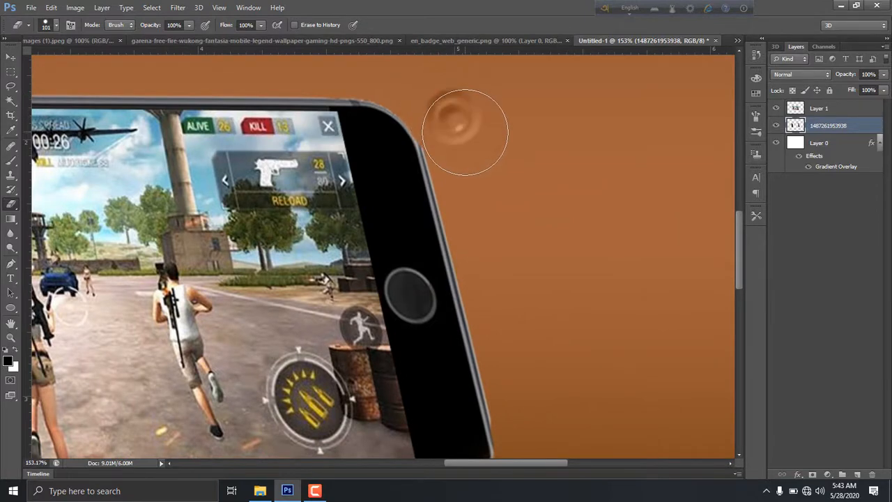
{"action": "left_click", "coordinate": [466, 137]}
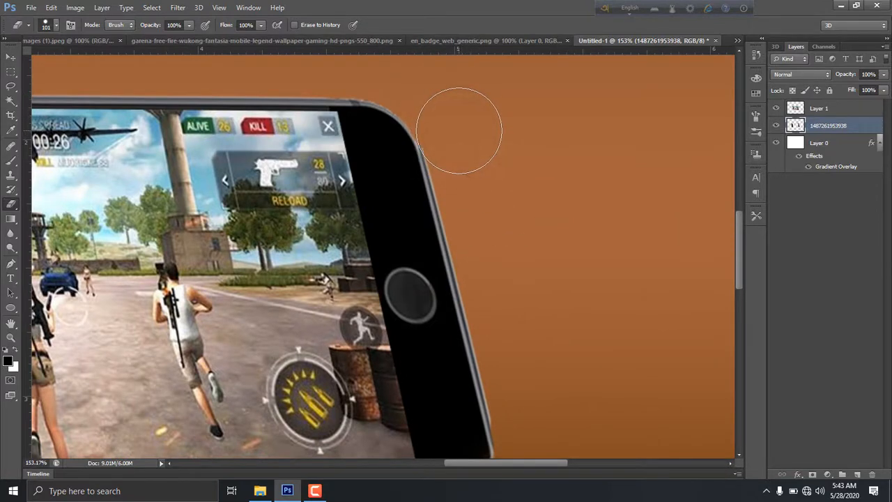
{"action": "left_click", "coordinate": [460, 131]}
Erase along the outer edge of the phone's slanted home-button end to trim the uneven border.
{"action": "left_click_drag", "start_coordinate": [551, 251], "coordinate": [526, 173]}
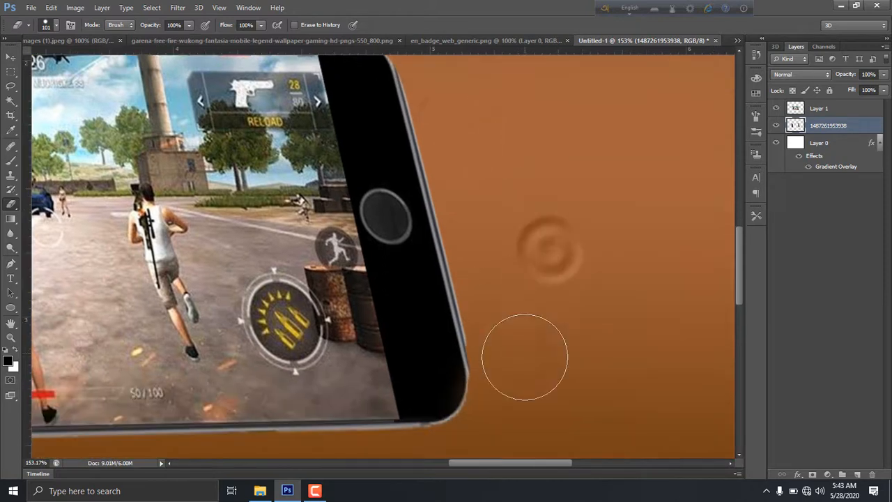
{"action": "left_click", "coordinate": [509, 332]}
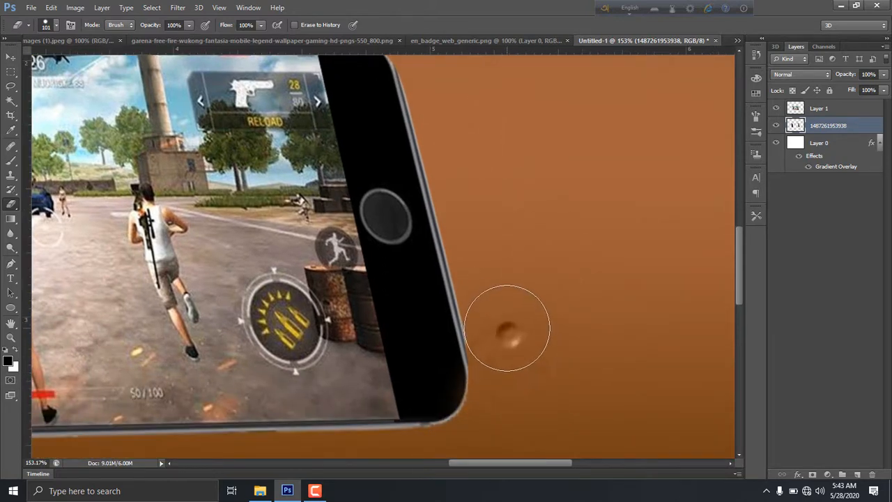
{"action": "left_click", "coordinate": [442, 76]}
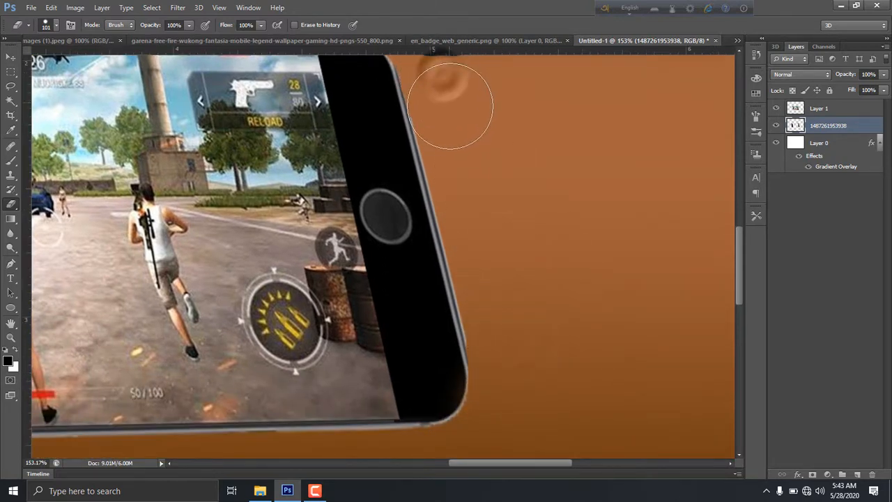
{"action": "left_click_drag", "start_coordinate": [466, 173], "coordinate": [480, 251]}
{"action": "left_click", "coordinate": [476, 221]}
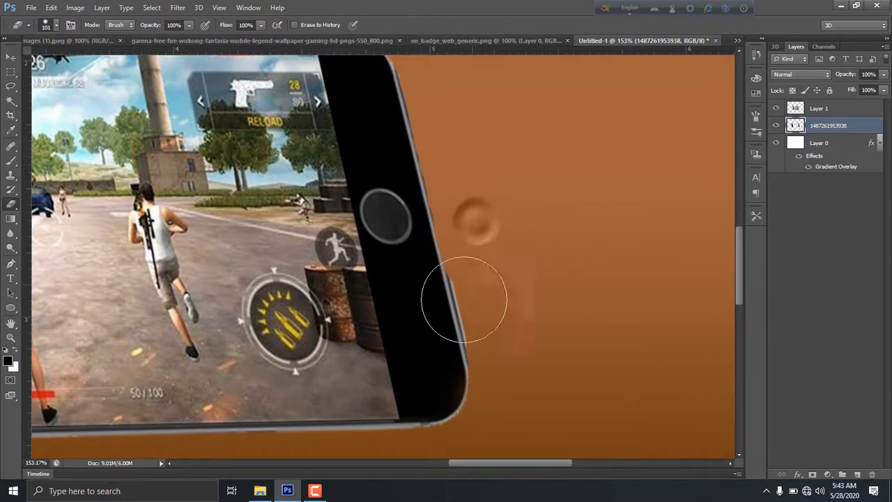
Draw a closed Pen path along the phone's slanted home-button edge, looping through the background beside it.
{"action": "left_click", "coordinate": [11, 264]}
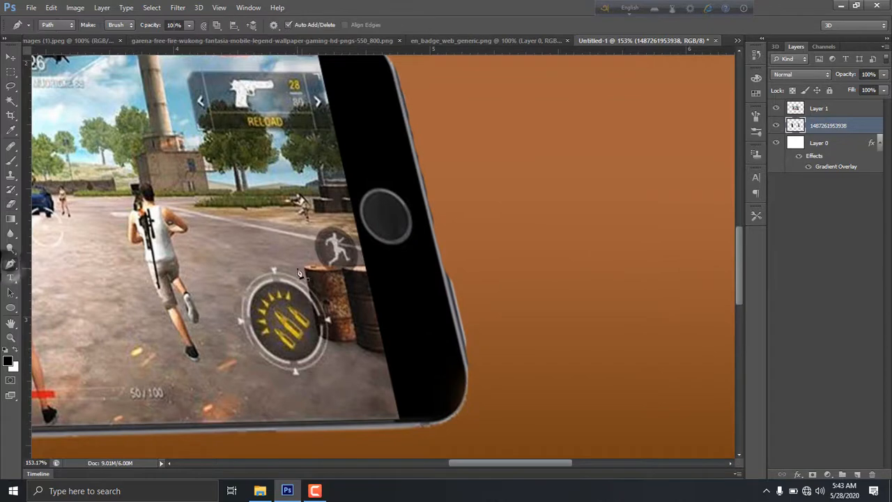
{"action": "scroll", "coordinate": [380, 101], "scroll_direction": "up", "scroll_amount": 2}
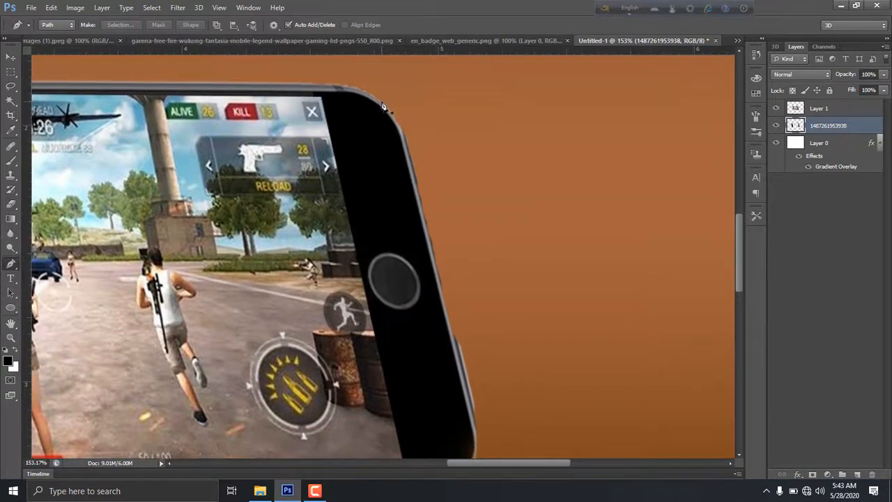
{"action": "left_click", "coordinate": [382, 106]}
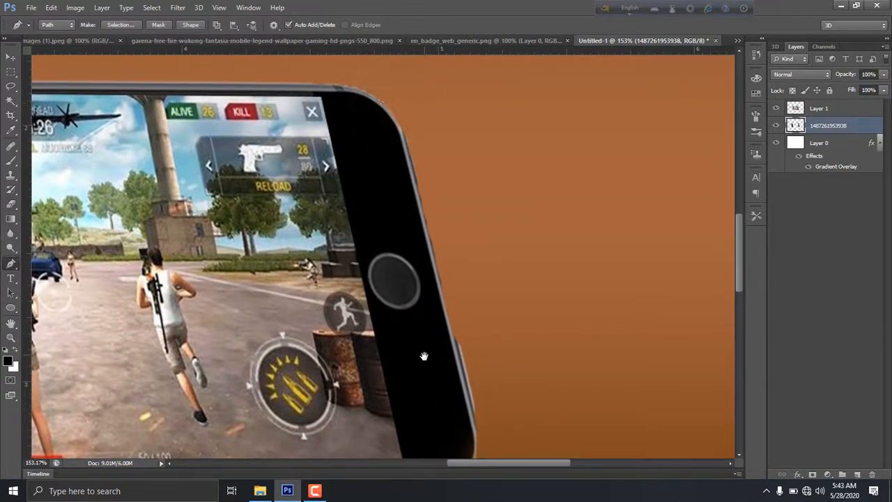
{"action": "left_click_drag", "start_coordinate": [424, 356], "coordinate": [411, 258]}
{"action": "left_click_drag", "start_coordinate": [433, 376], "coordinate": [462, 362]}
{"action": "left_click_drag", "start_coordinate": [422, 323], "coordinate": [439, 391]}
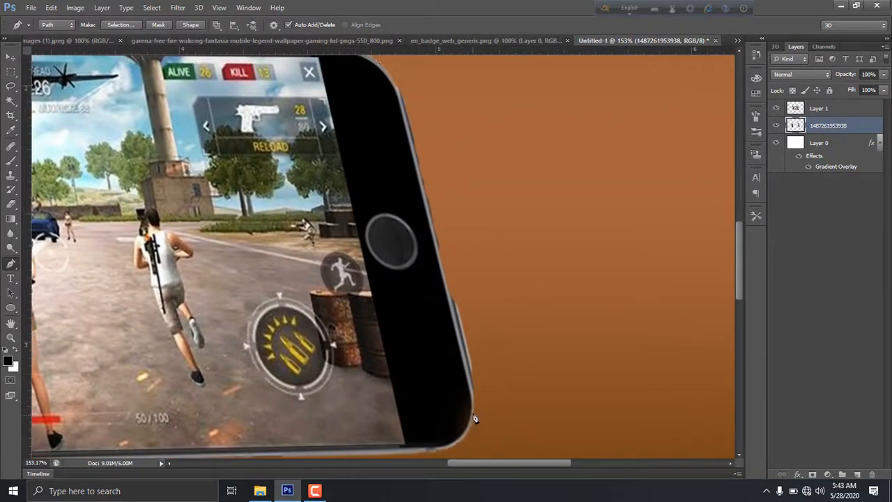
{"action": "scroll", "coordinate": [469, 418], "scroll_direction": "down", "scroll_amount": 3}
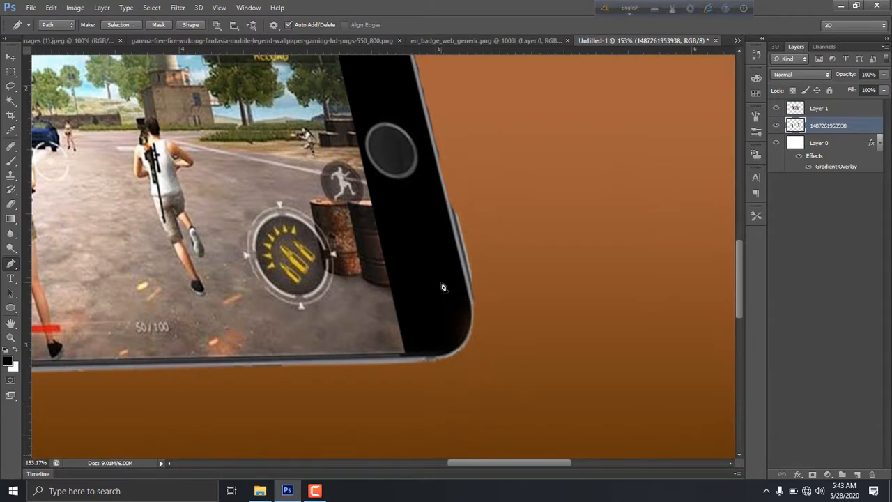
{"action": "scroll", "coordinate": [443, 287], "scroll_direction": "down", "scroll_amount": 5}
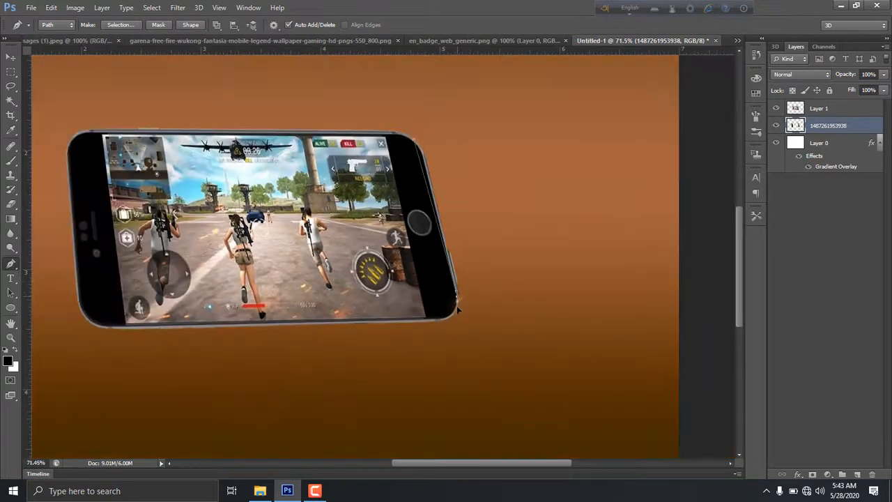
{"action": "left_click_drag", "start_coordinate": [457, 325], "coordinate": [456, 333]}
{"action": "scroll", "coordinate": [473, 443], "scroll_direction": "down", "scroll_amount": 1}
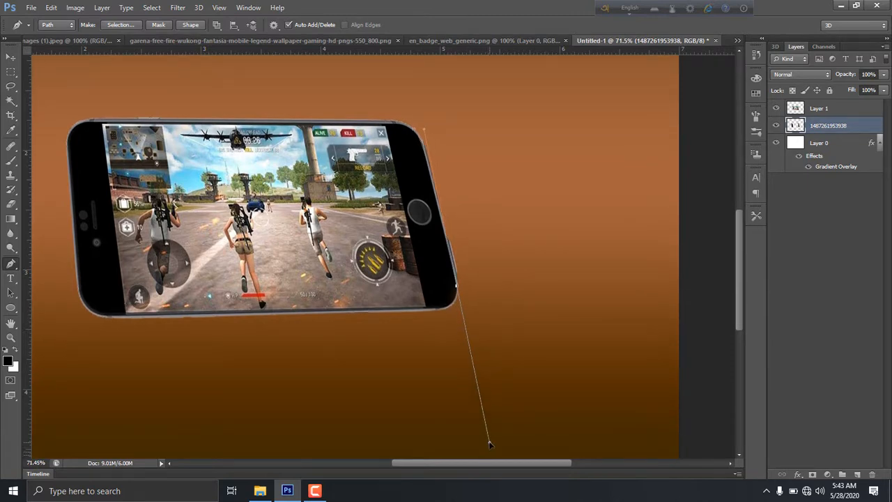
{"action": "left_click", "coordinate": [474, 281]}
{"action": "left_click", "coordinate": [468, 218]}
{"action": "left_click_drag", "start_coordinate": [424, 140], "coordinate": [422, 126]}
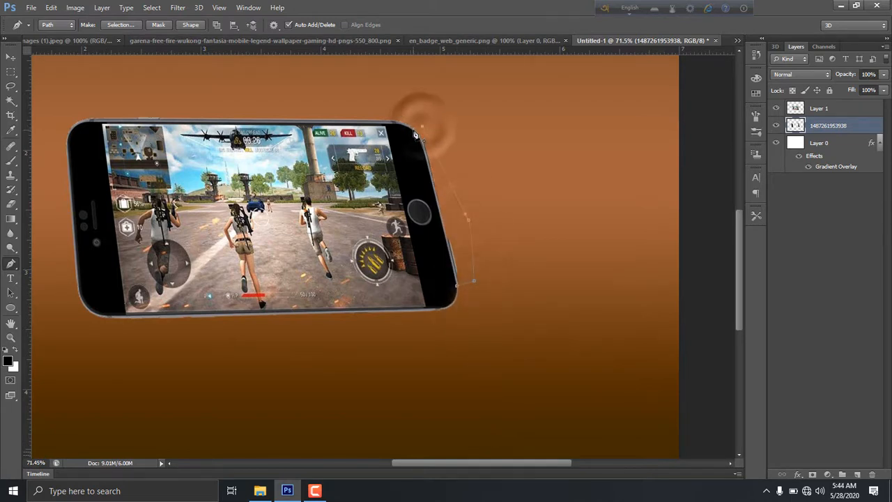
Convert the path into a new anti-aliased selection with 0 px feather, delete the phone's rough edge inside it, and deselect.
{"action": "right_click", "coordinate": [455, 211]}
{"action": "left_click", "coordinate": [503, 261]}
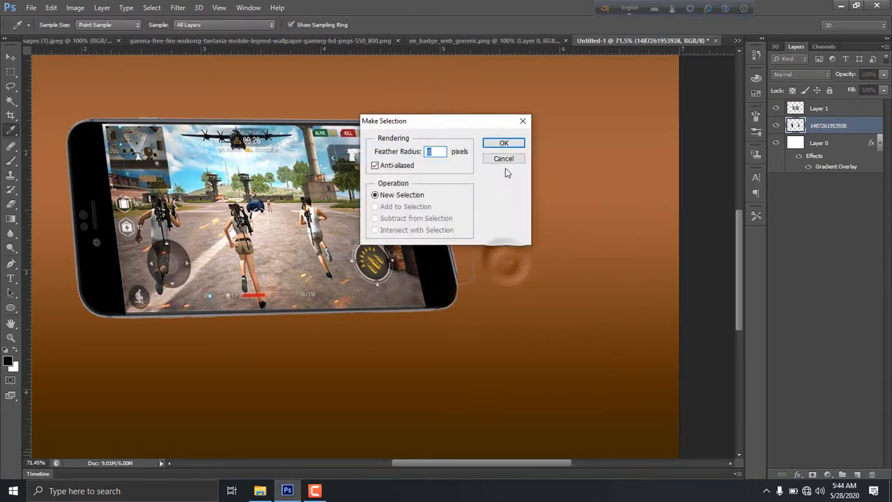
{"action": "left_click", "coordinate": [503, 143]}
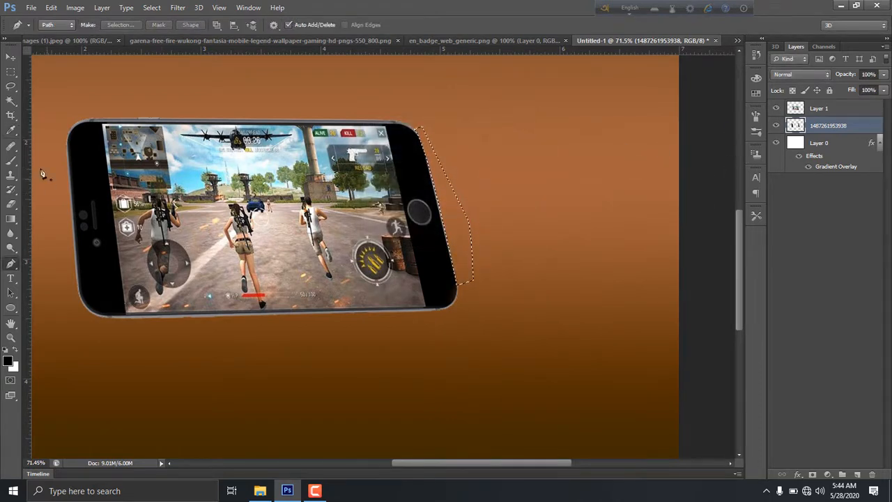
{"action": "left_click", "coordinate": [10, 56]}
{"action": "key", "text": "ctrl+d"}
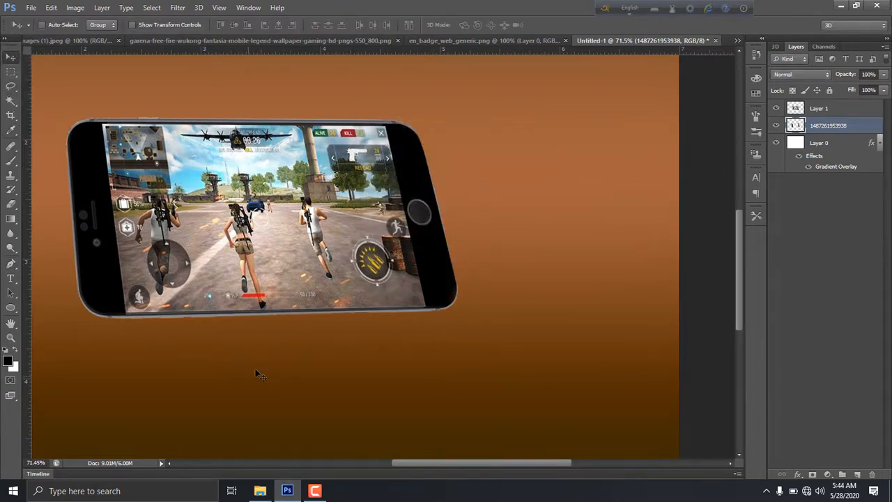
{"action": "scroll", "coordinate": [305, 307], "scroll_direction": "down", "scroll_amount": 3}
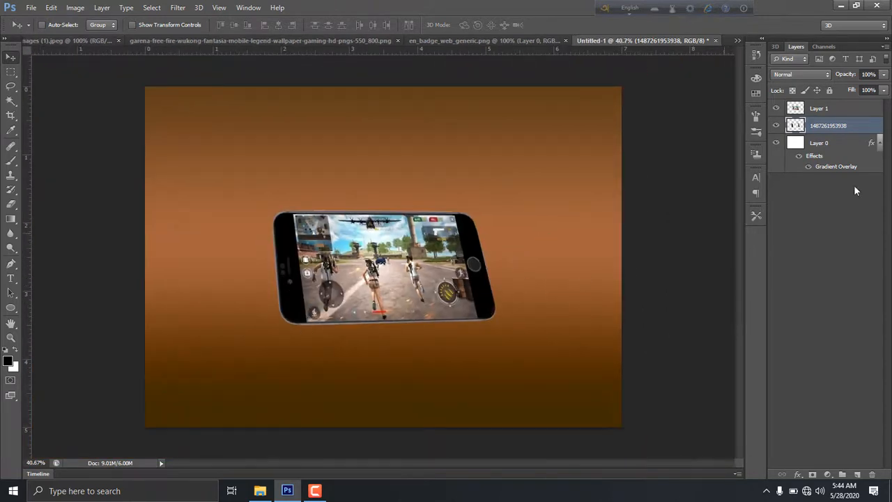
{"action": "right_click", "coordinate": [850, 127]}
{"action": "left_click", "coordinate": [737, 63]}
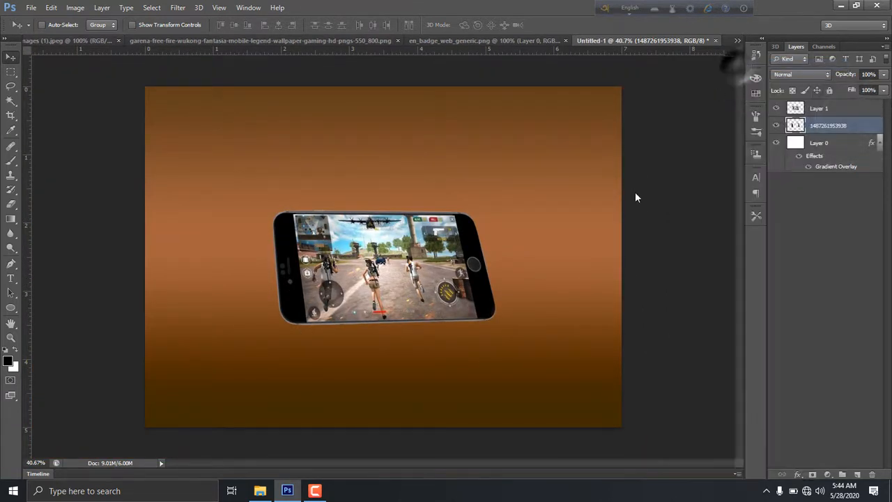
{"action": "left_click", "coordinate": [863, 82]}
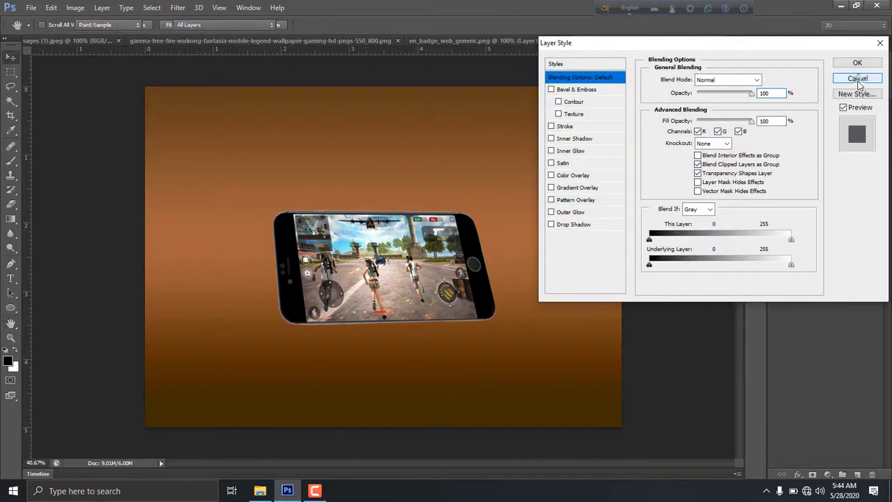
Set up the Brush tool with a soft round tip at 0% hardness and a size of 102 px.
{"action": "left_click", "coordinate": [10, 159]}
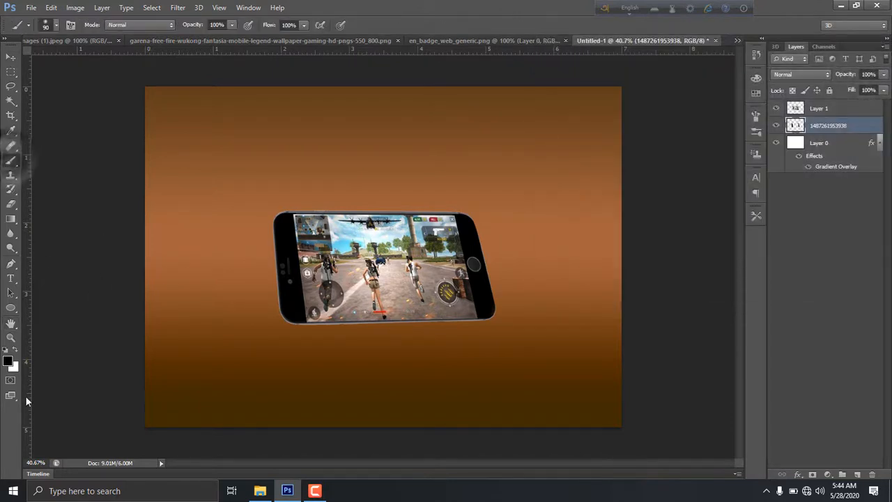
{"action": "right_click", "coordinate": [267, 211]}
{"action": "left_click", "coordinate": [312, 293]}
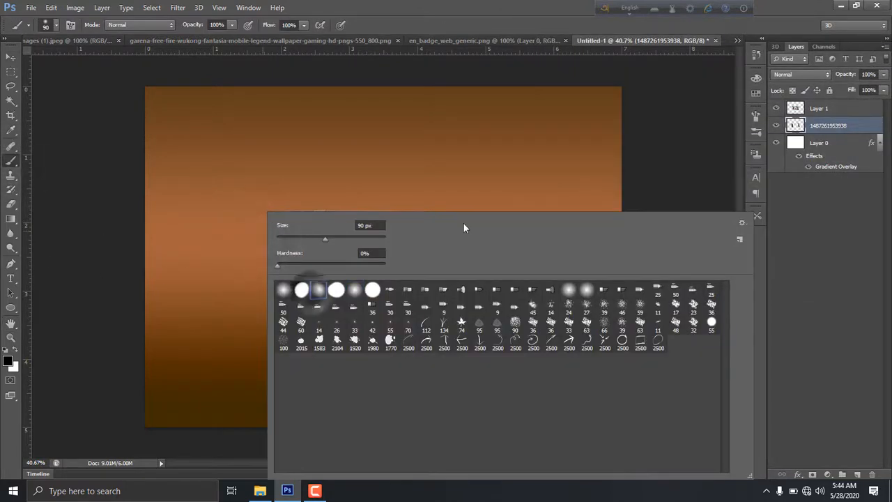
{"action": "left_click", "coordinate": [602, 184]}
{"action": "right_click", "coordinate": [522, 199]}
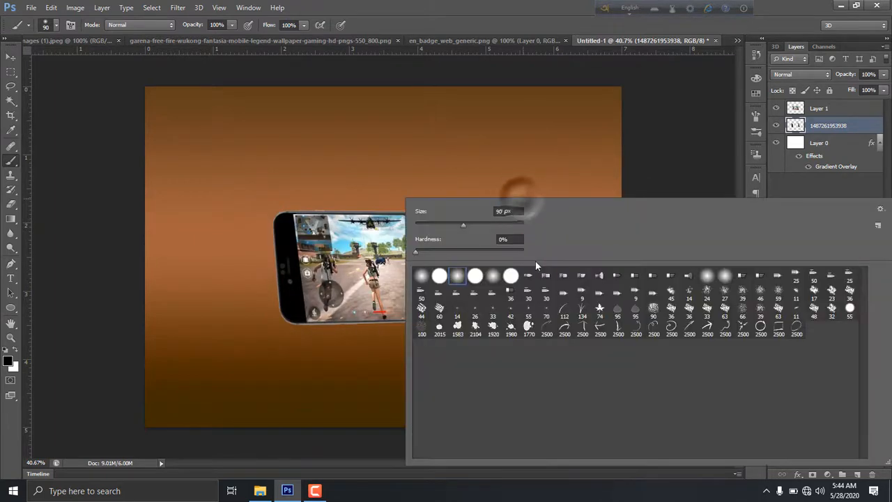
{"action": "left_click_drag", "start_coordinate": [476, 224], "coordinate": [533, 223]}
{"action": "left_click", "coordinate": [530, 156]}
{"action": "left_click", "coordinate": [529, 180]}
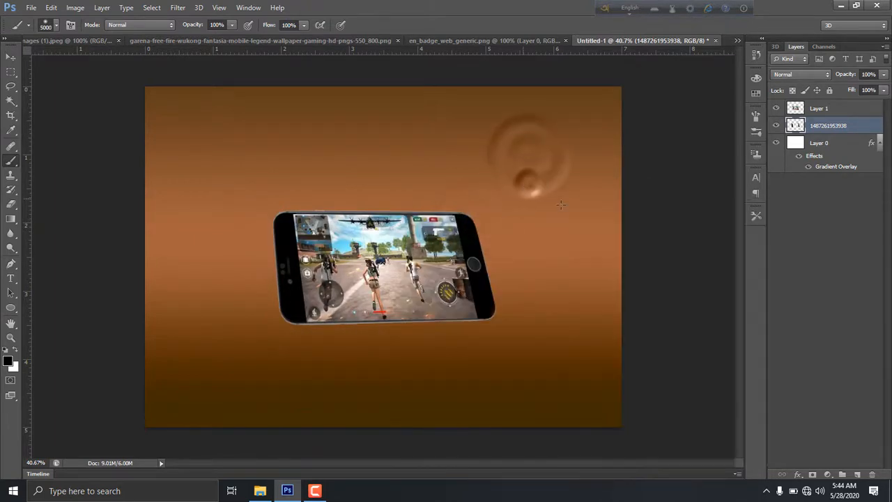
{"action": "right_click", "coordinate": [560, 212]}
{"action": "left_click", "coordinate": [473, 237]}
{"action": "left_click", "coordinate": [459, 172]}
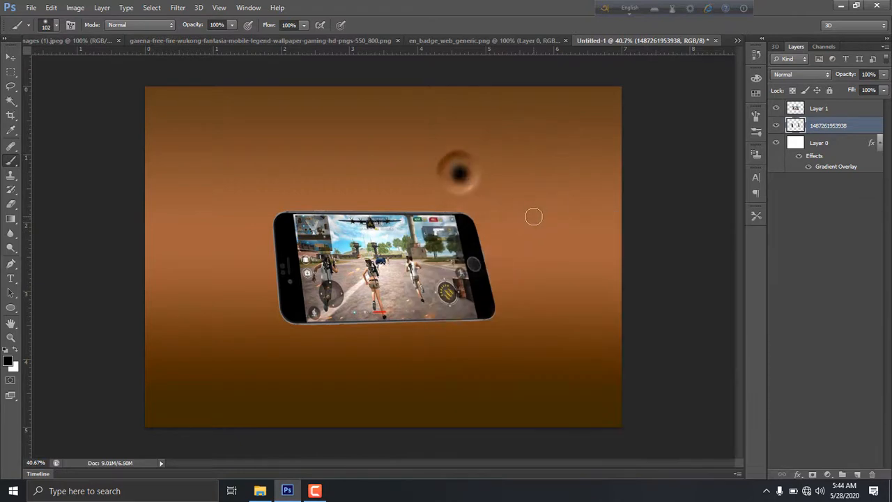
{"action": "key", "text": "ctrl+t"}
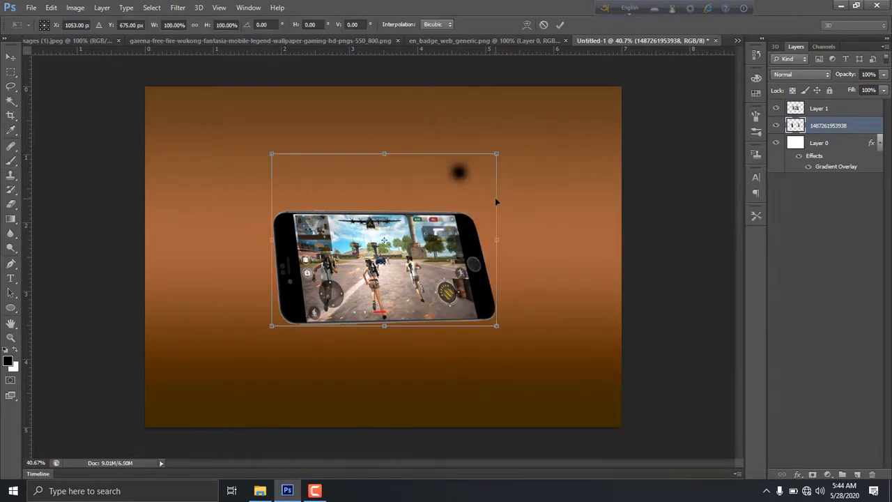
{"action": "key", "text": "Escape"}
{"action": "key", "text": "ctrl+z"}
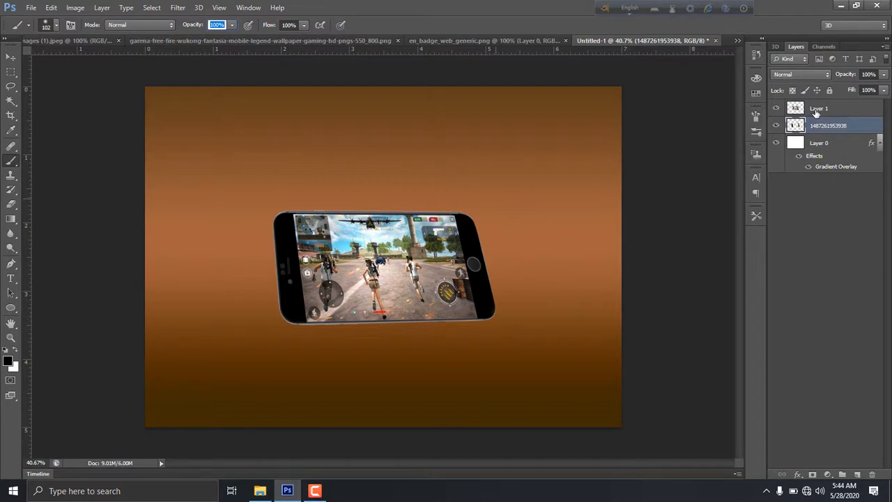
Add a new layer above the phone layer, dab one soft black spot on it, and enlarge the spot to about 752%.
{"action": "left_click", "coordinate": [856, 475]}
{"action": "left_click", "coordinate": [532, 219]}
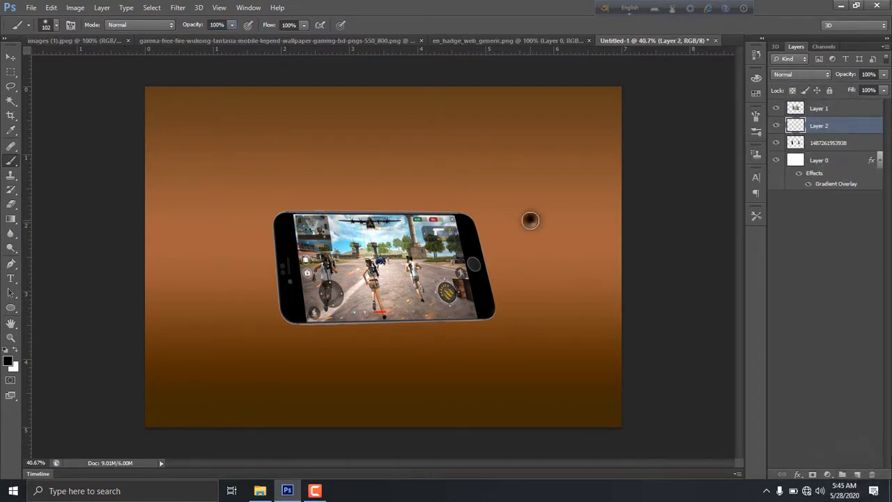
{"action": "key", "text": "ctrl+t"}
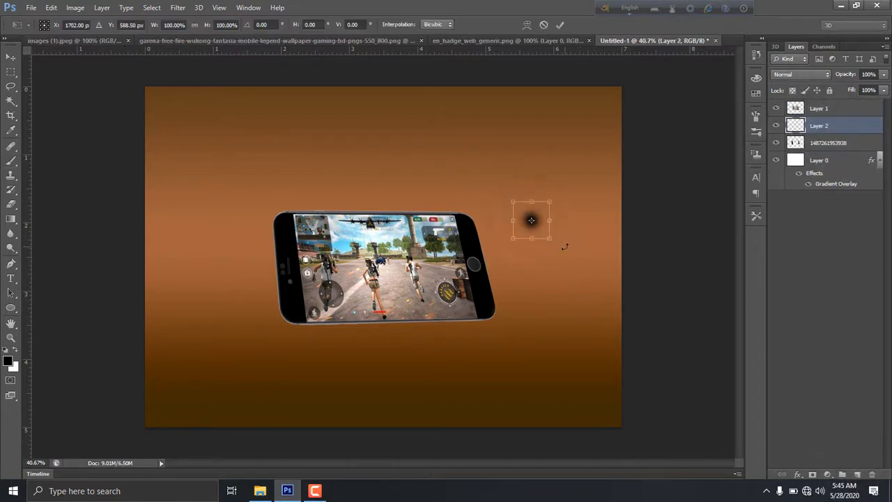
{"action": "left_click_drag", "start_coordinate": [550, 238], "coordinate": [676, 362]}
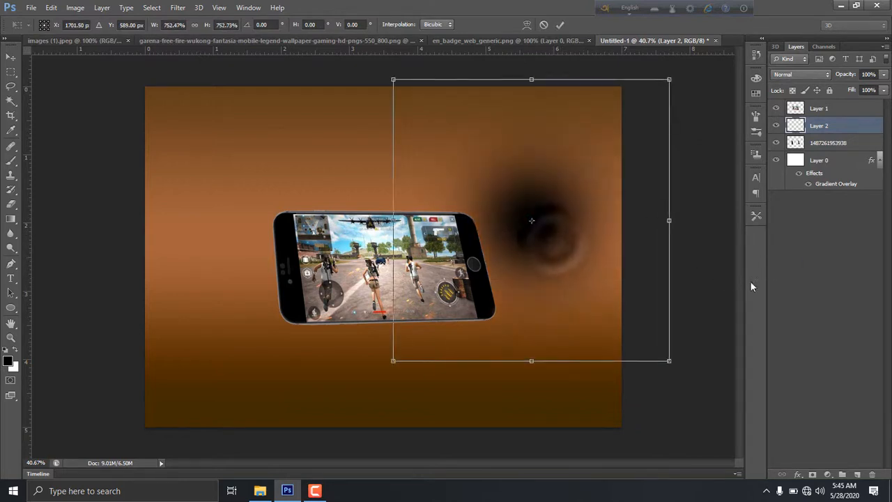
Flatten the black spot to about 158% height, stretch it to about 1846% width, and centre it under the phone's lower edge as a shadow.
{"action": "mouse_move", "coordinate": [535, 79]}
{"action": "left_mouse_down"}
{"action": "mouse_move", "coordinate": [546, 302]}
{"action": "mouse_move", "coordinate": [433, 314]}
{"action": "mouse_move", "coordinate": [330, 302]}
{"action": "mouse_move", "coordinate": [310, 321]}
{"action": "left_mouse_up"}
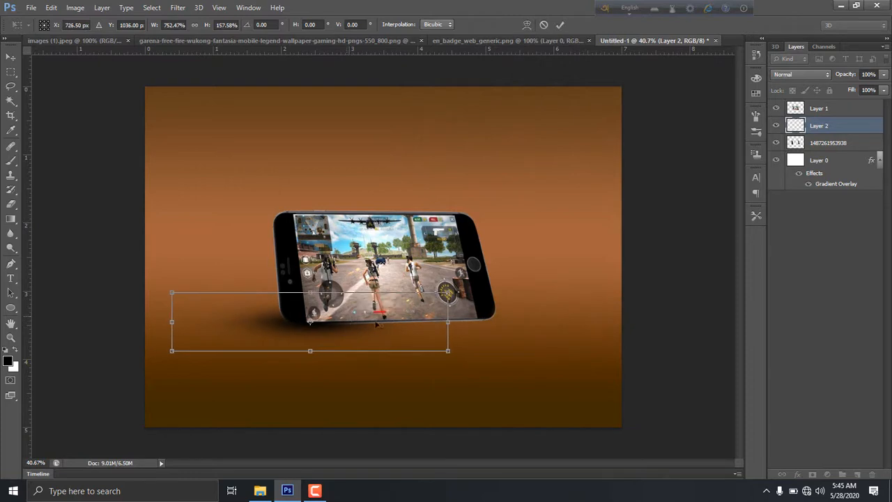
{"action": "left_click_drag", "start_coordinate": [448, 321], "coordinate": [848, 318]}
{"action": "mouse_move", "coordinate": [626, 330]}
{"action": "left_mouse_down"}
{"action": "mouse_move", "coordinate": [488, 330]}
{"action": "mouse_move", "coordinate": [516, 329]}
{"action": "mouse_move", "coordinate": [502, 334]}
{"action": "left_mouse_up"}
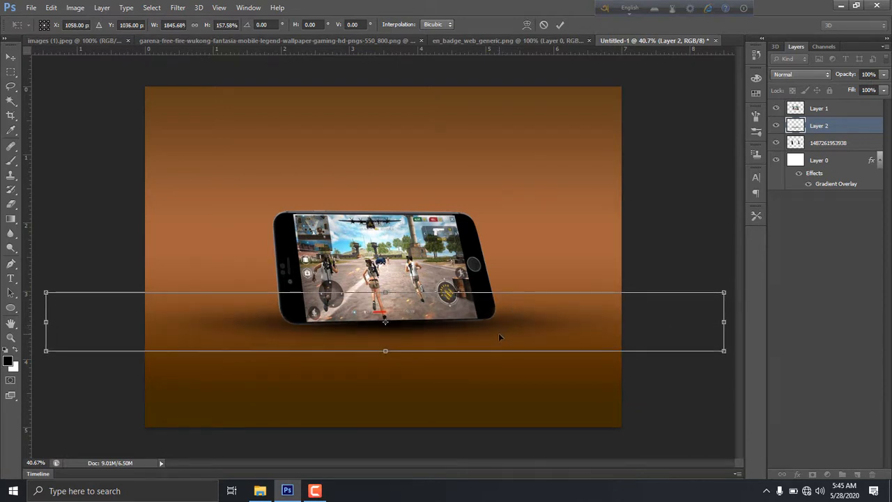
{"action": "key", "text": "Return"}
{"action": "key", "text": "b"}
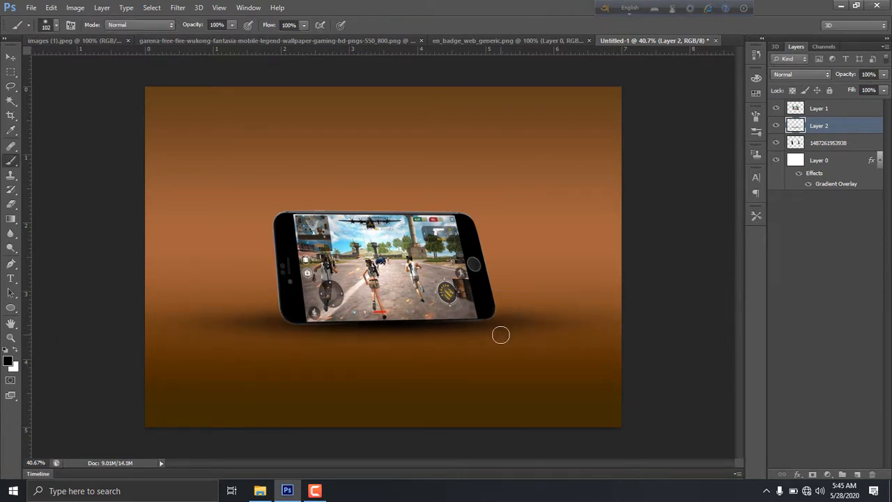
Change the first colour stop of the background layer's Gradient Overlay to the orange-brown 79370a and apply the layer style.
{"action": "right_click", "coordinate": [825, 162]}
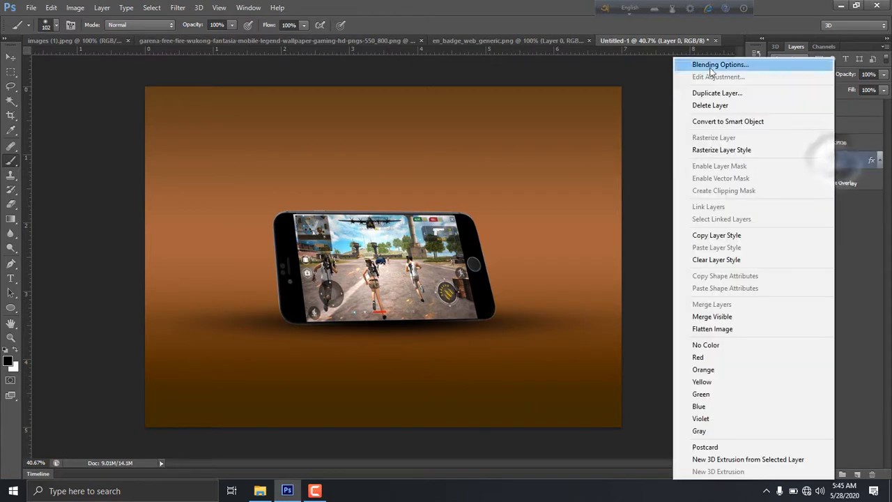
{"action": "left_click", "coordinate": [714, 63]}
{"action": "left_click", "coordinate": [577, 187]}
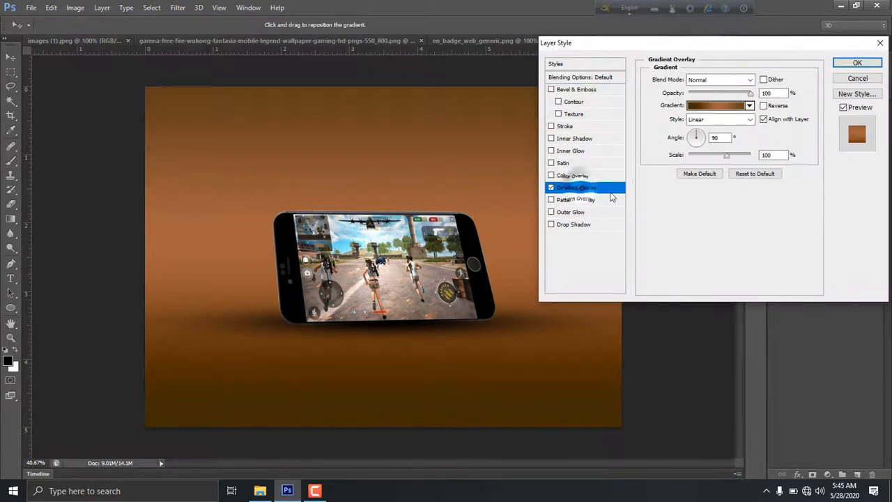
{"action": "left_click", "coordinate": [716, 107]}
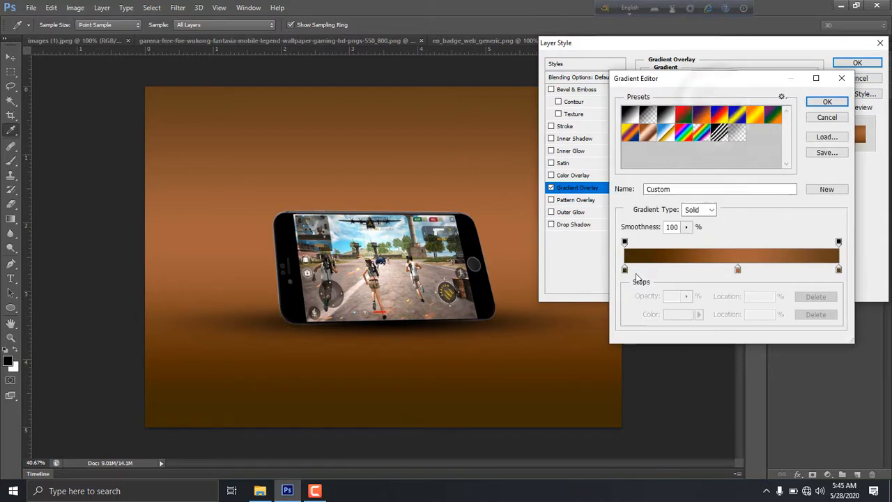
{"action": "left_click", "coordinate": [624, 269]}
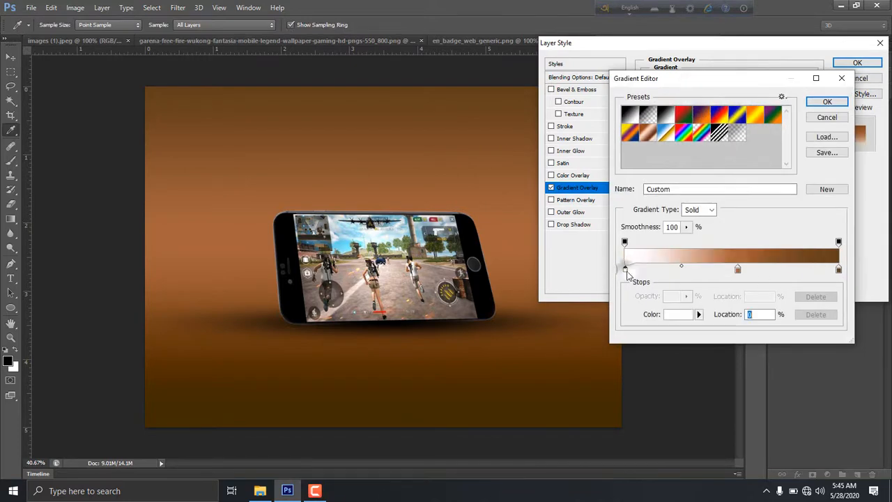
{"action": "left_click", "coordinate": [679, 317]}
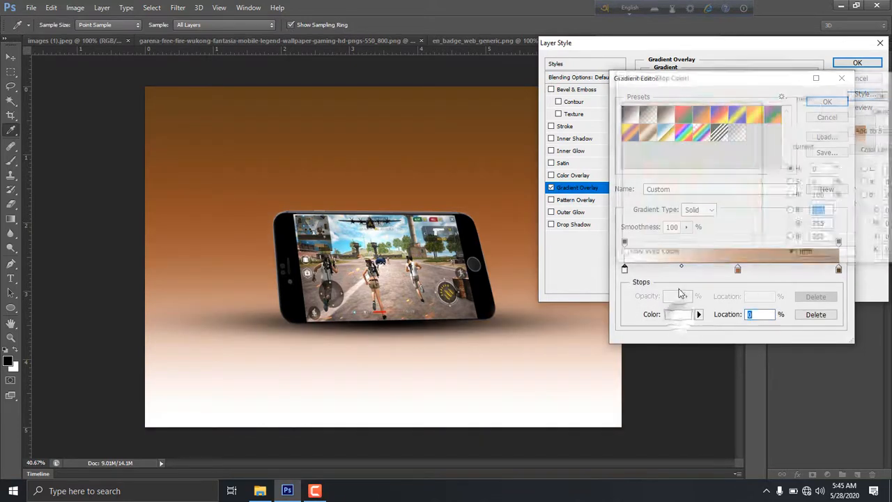
{"action": "left_click", "coordinate": [775, 239]}
{"action": "left_click", "coordinate": [735, 204]}
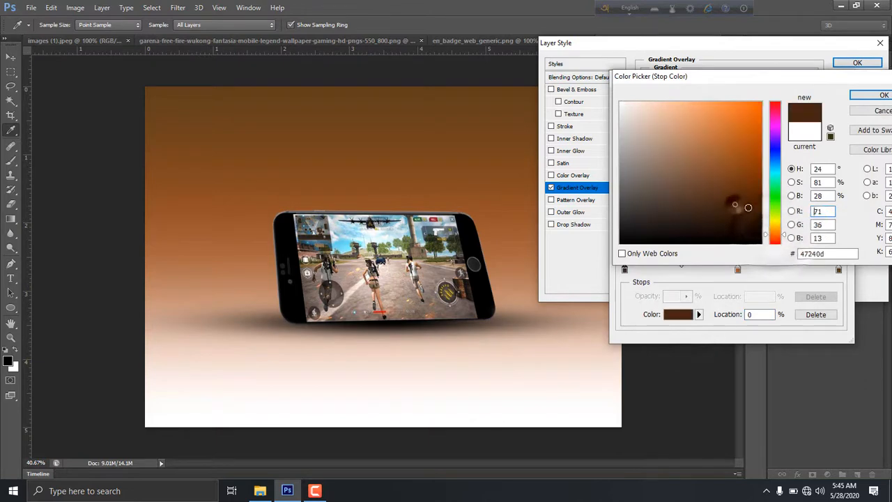
{"action": "left_click_drag", "start_coordinate": [741, 188], "coordinate": [746, 175]}
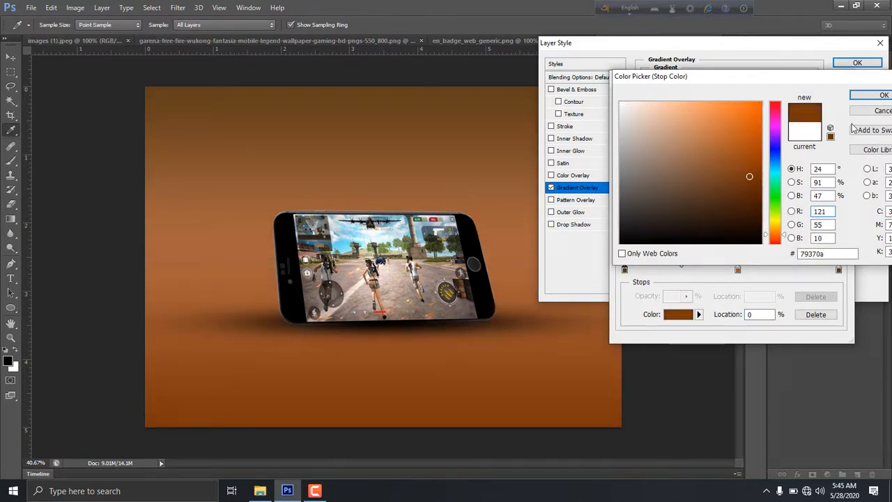
{"action": "left_click", "coordinate": [879, 95]}
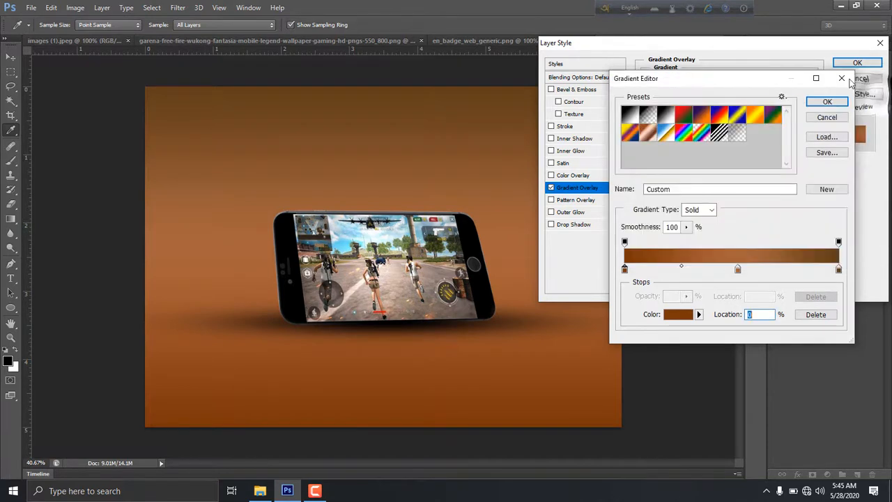
{"action": "left_click", "coordinate": [825, 80]}
{"action": "left_click", "coordinate": [857, 64]}
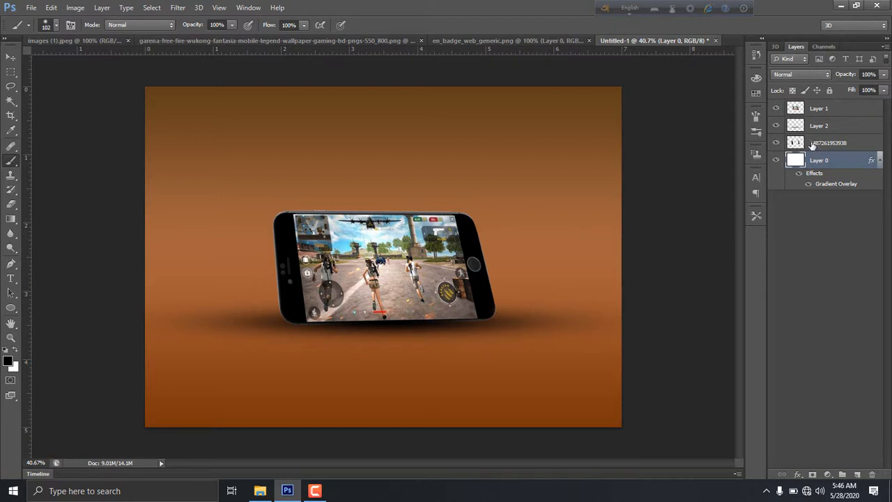
Group the phone layer and the game screenshot layer, leaving the shadow layer outside the group.
{"action": "left_click", "coordinate": [820, 143]}
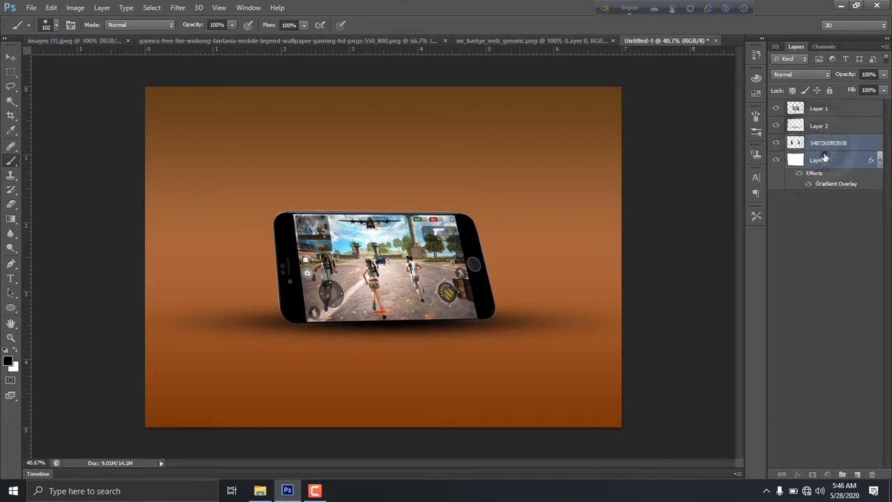
{"action": "left_click", "coordinate": [815, 109], "text": "ctrl"}
{"action": "key", "text": "ctrl+g"}
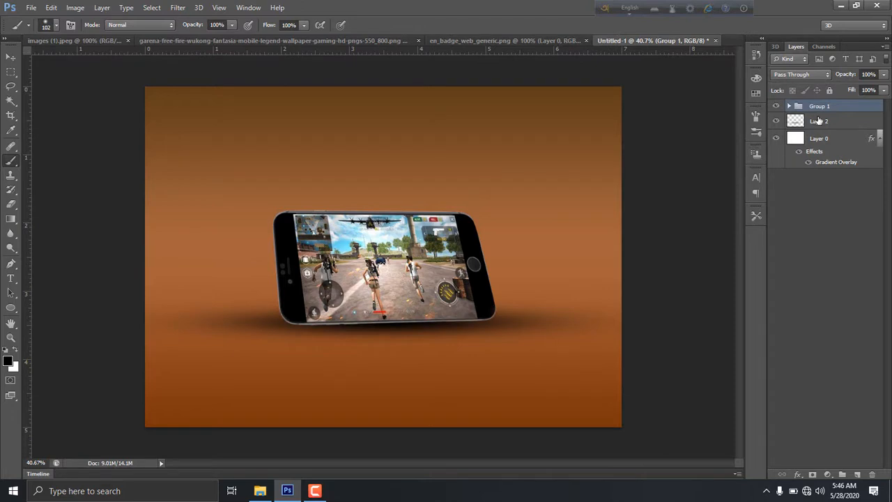
Distort the phone group by pulling its upper home-button corner inward and its lower camera-end corner slightly down and inward.
{"action": "key", "text": "ctrl+t"}
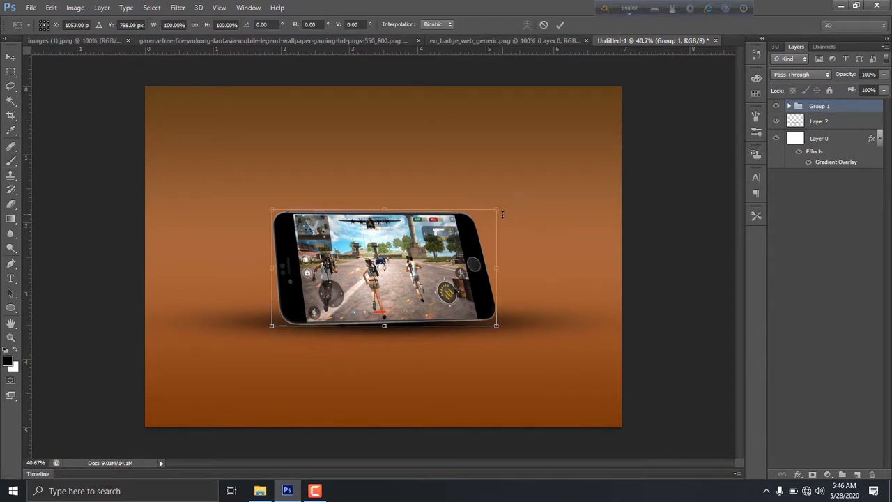
{"action": "left_click_drag", "start_coordinate": [498, 214], "coordinate": [477, 217]}
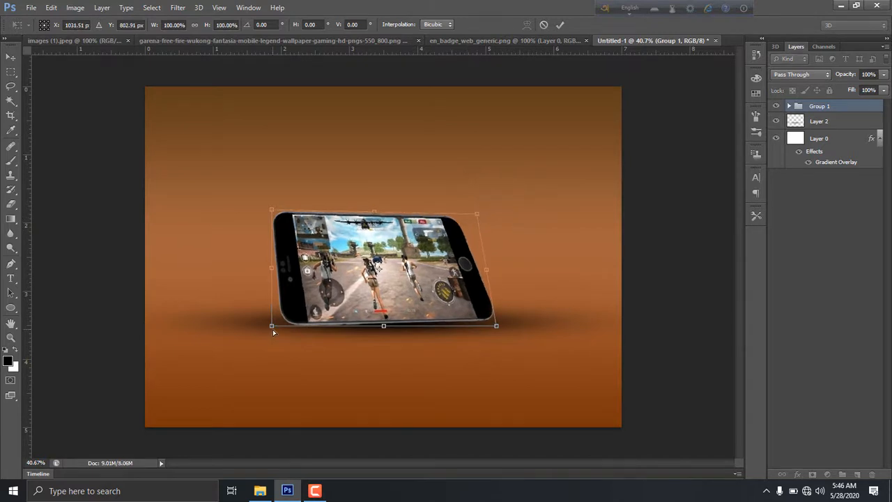
{"action": "left_click_drag", "start_coordinate": [272, 329], "coordinate": [278, 334]}
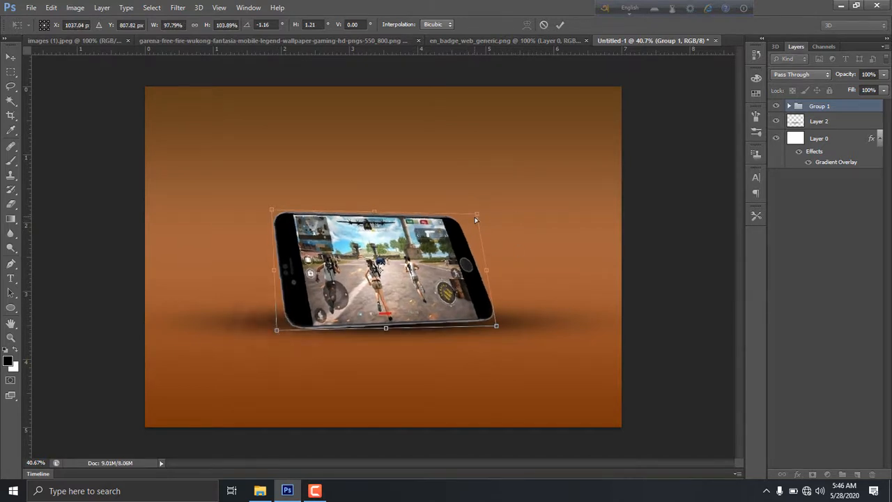
{"action": "mouse_move", "coordinate": [478, 216]}
{"action": "left_mouse_down"}
{"action": "mouse_move", "coordinate": [485, 218]}
{"action": "mouse_move", "coordinate": [474, 216]}
{"action": "left_mouse_up"}
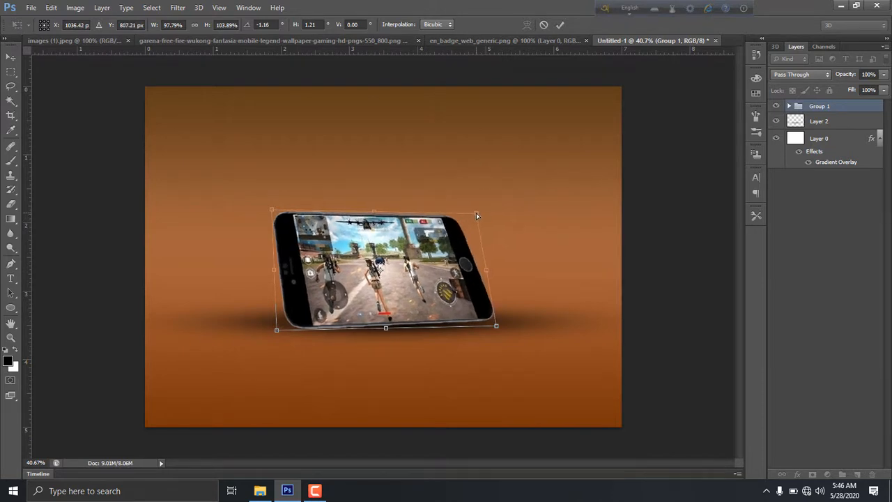
{"action": "key", "text": "b"}
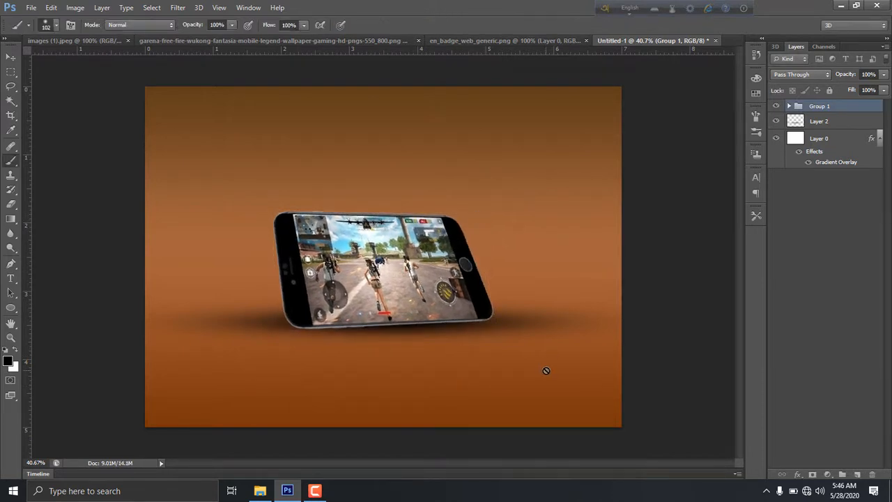
Adjust the shadow layer slightly with a free transform from its upper corner beneath the phone.
{"action": "left_click", "coordinate": [808, 123]}
{"action": "key", "text": "ctrl+t"}
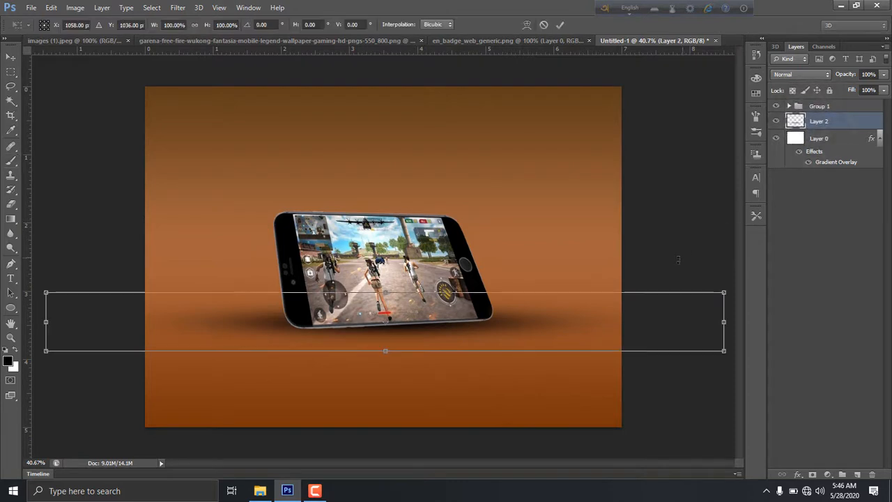
{"action": "left_click_drag", "start_coordinate": [721, 293], "coordinate": [724, 290]}
{"action": "key", "text": "b"}
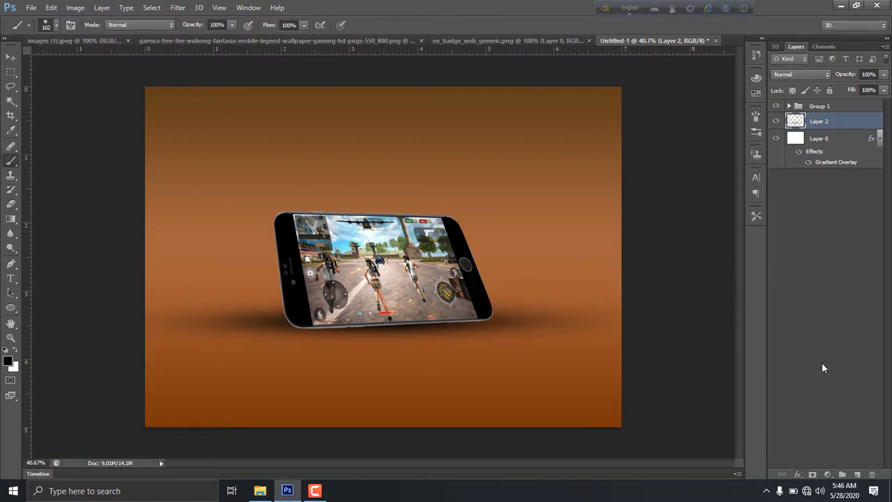
Close images (1).jpeg and copy the orange-armoured character from the garena-free-fire-wukong PNG into the Untitled-1 composition.
{"action": "left_click", "coordinate": [114, 39]}
{"action": "left_click", "coordinate": [128, 40]}
{"action": "left_click", "coordinate": [151, 41]}
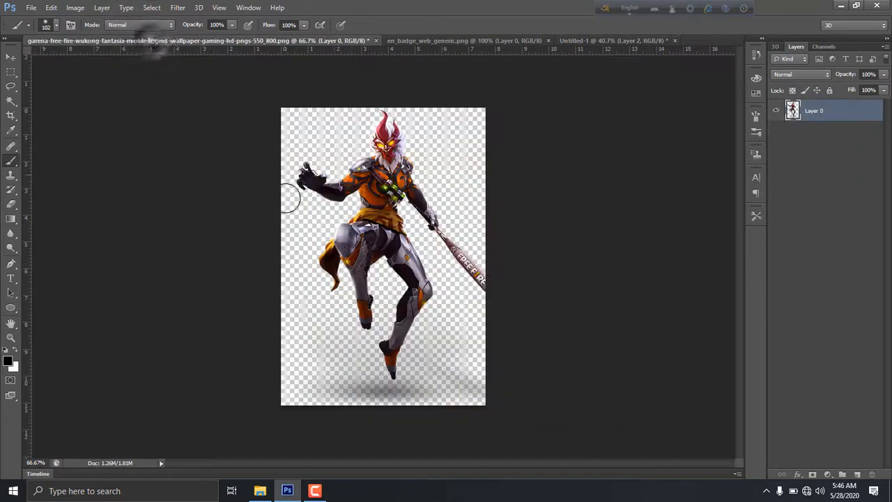
{"action": "key", "text": "v"}
{"action": "left_click_drag", "start_coordinate": [374, 188], "coordinate": [386, 229]}
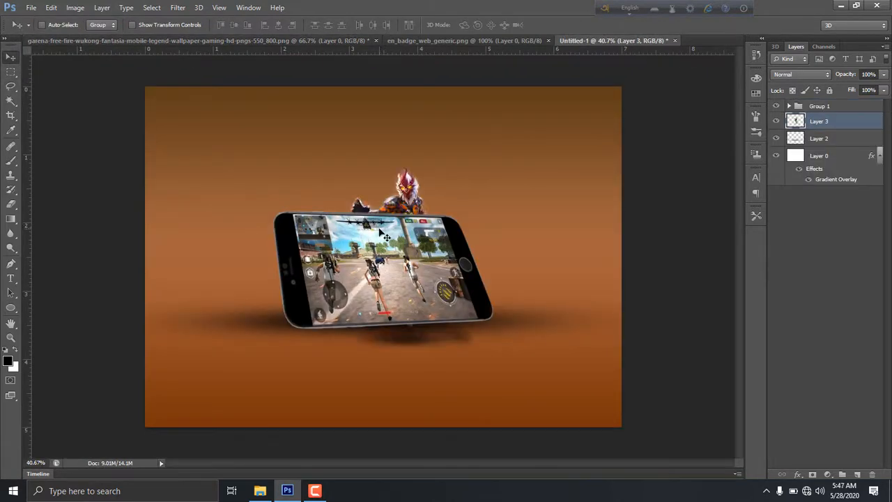
Move the character layer above the phone group and position the character so he leaps out of the phone's screen.
{"action": "left_click_drag", "start_coordinate": [818, 123], "coordinate": [822, 104]}
{"action": "left_click_drag", "start_coordinate": [399, 226], "coordinate": [431, 165]}
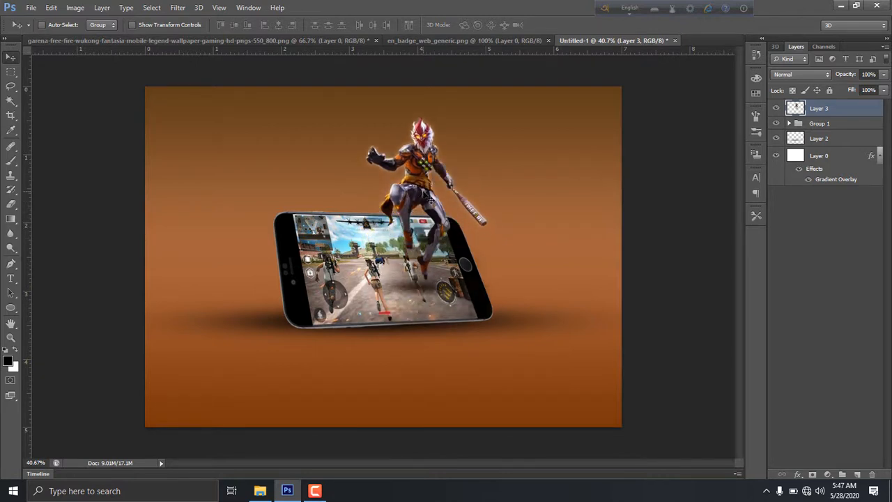
{"action": "left_click_drag", "start_coordinate": [444, 206], "coordinate": [406, 220]}
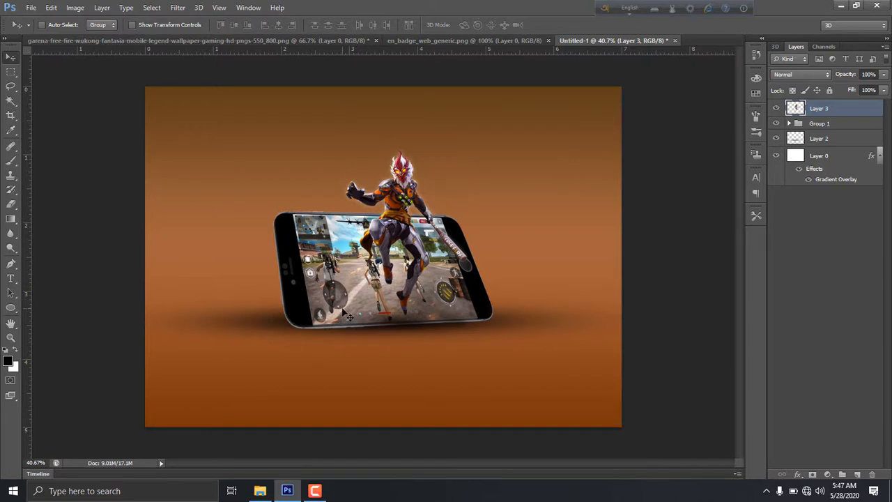
Enlarge the character to about 129% and raise him so his upper body rises well above the phone.
{"action": "key", "text": "ctrl+t"}
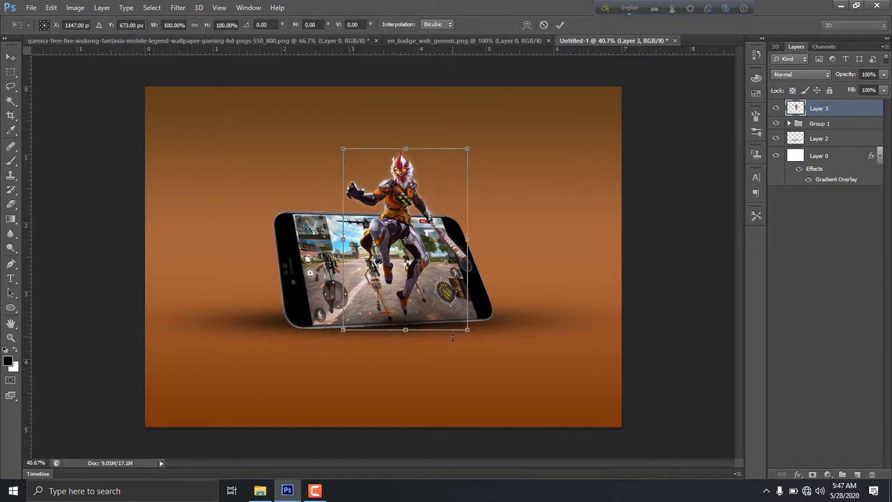
{"action": "left_click_drag", "start_coordinate": [465, 327], "coordinate": [492, 365]}
{"action": "left_click_drag", "start_coordinate": [439, 323], "coordinate": [441, 288]}
{"action": "left_click_drag", "start_coordinate": [492, 331], "coordinate": [488, 319]}
{"action": "left_click_drag", "start_coordinate": [436, 277], "coordinate": [436, 286]}
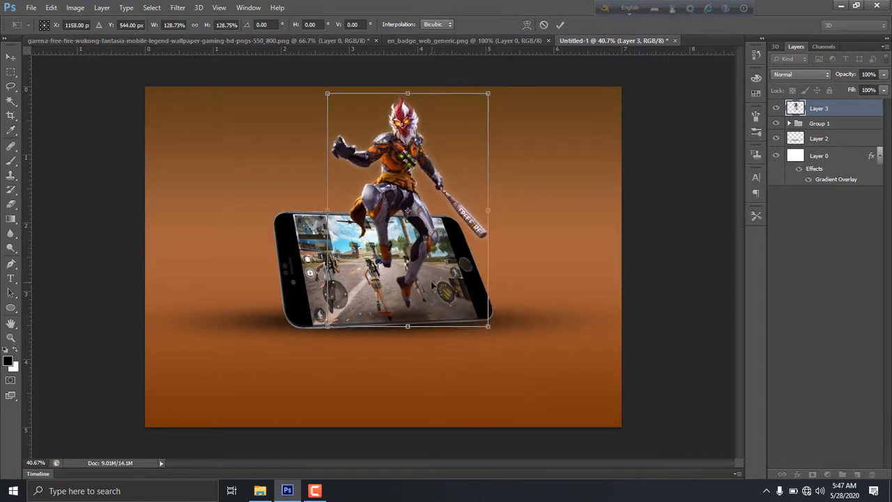
{"action": "key", "text": "Return"}
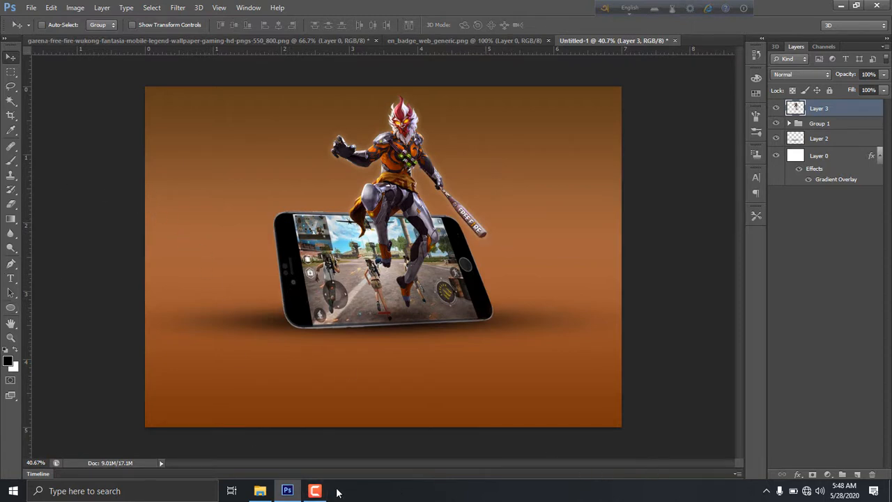
{"action": "left_click", "coordinate": [315, 490]}
{"action": "left_click", "coordinate": [805, 454]}
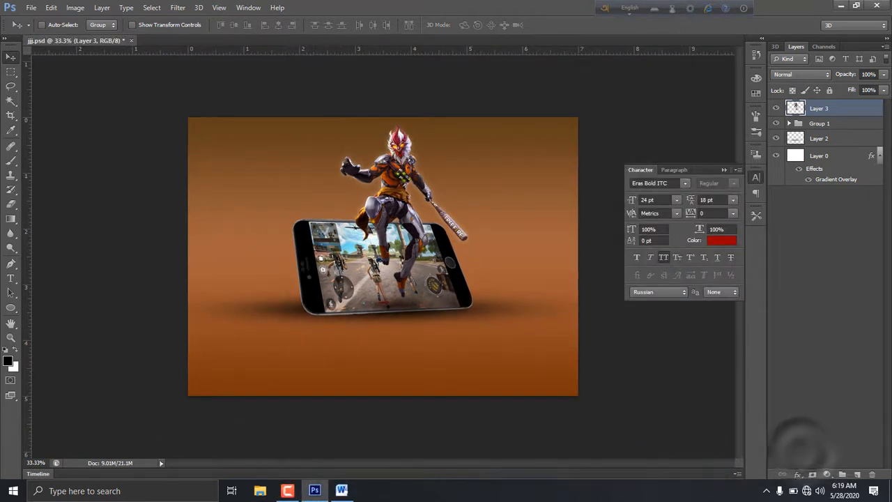
Add the text ONLINE on the background to the left of the character, above the phone.
{"action": "left_click", "coordinate": [11, 277]}
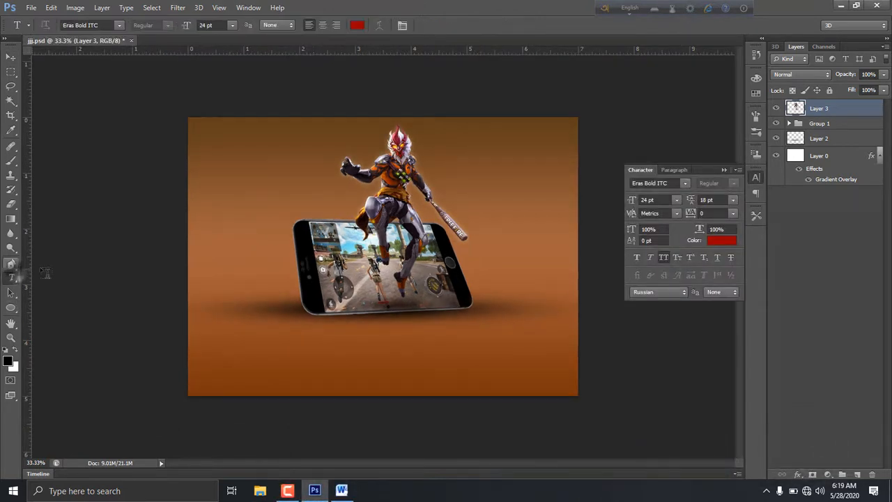
{"action": "left_click", "coordinate": [212, 201]}
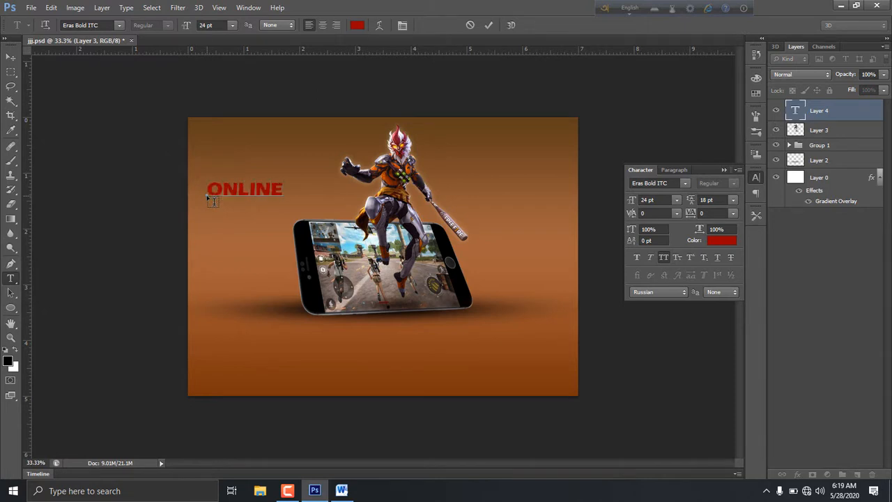
{"action": "left_click", "coordinate": [11, 57]}
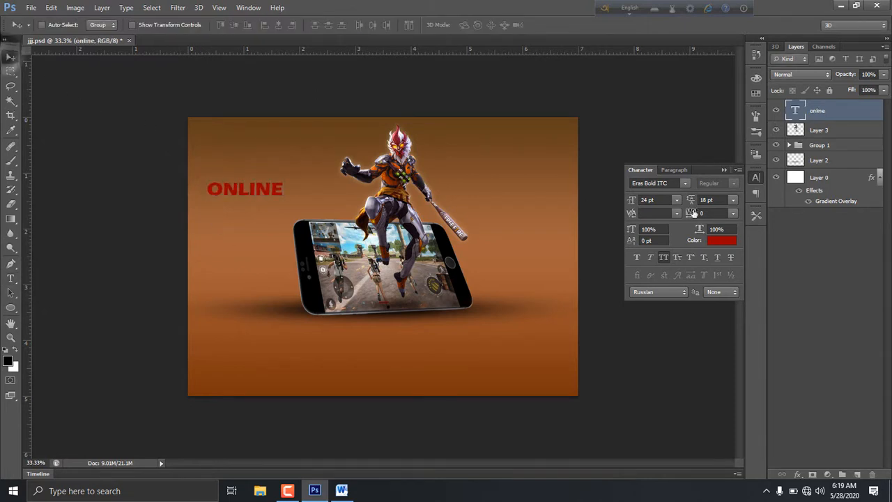
Try the Franklin Gothic Demi Cond font on the ONLINE text and switch it to Roboto in the Bold style.
{"action": "left_click", "coordinate": [683, 184]}
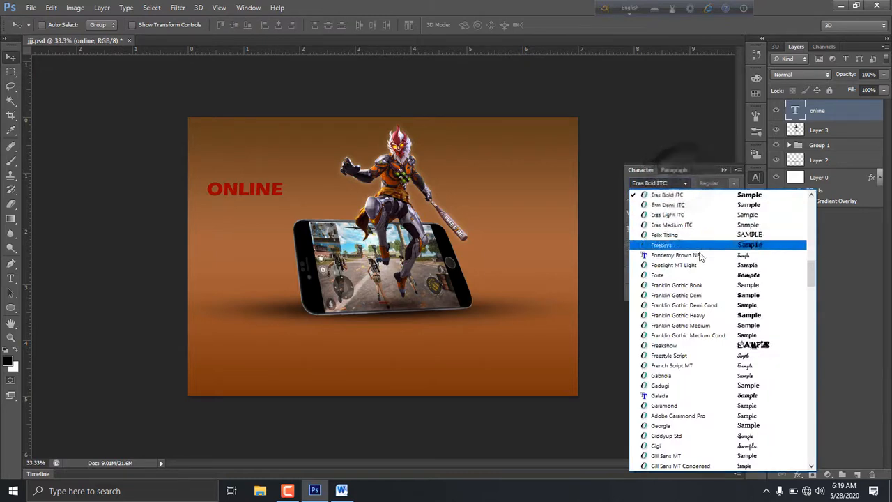
{"action": "left_click", "coordinate": [717, 304]}
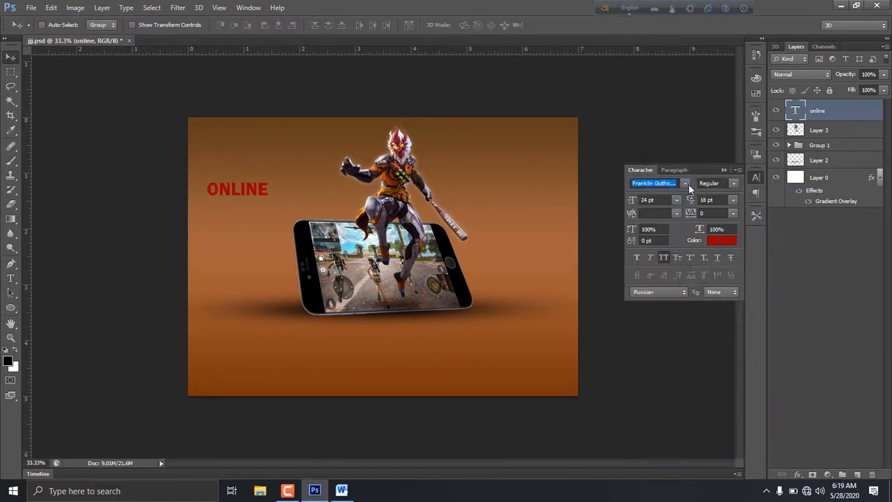
{"action": "left_click", "coordinate": [687, 184]}
{"action": "scroll", "coordinate": [702, 265], "scroll_direction": "down", "scroll_amount": 4}
{"action": "scroll", "coordinate": [719, 294], "scroll_direction": "down", "scroll_amount": 2}
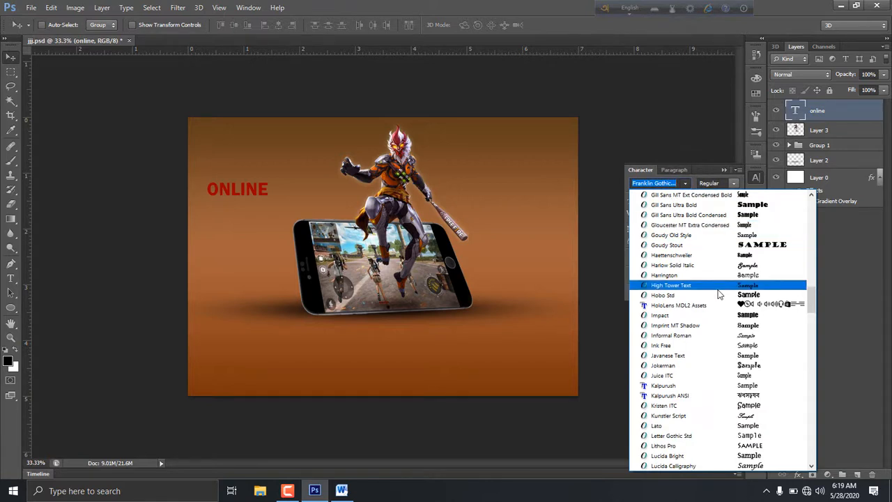
{"action": "scroll", "coordinate": [721, 294], "scroll_direction": "down", "scroll_amount": 3}
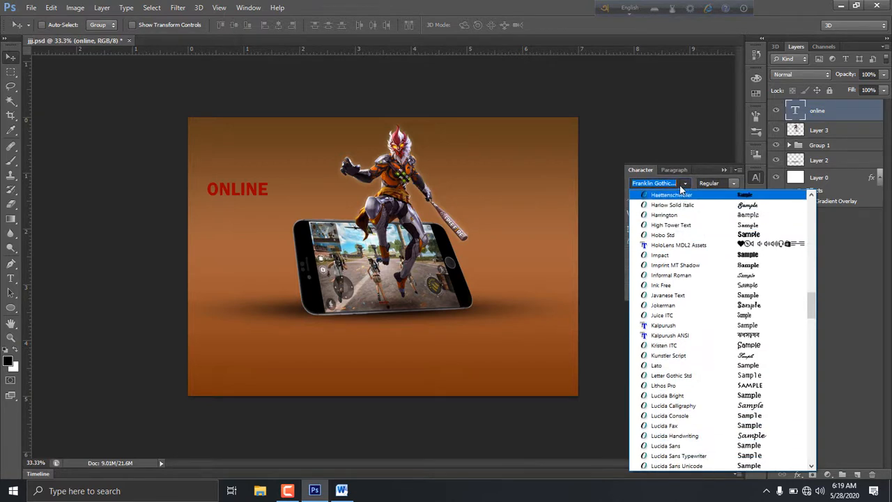
{"action": "left_click", "coordinate": [670, 182]}
{"action": "type", "text": "Roboto"}
{"action": "key", "text": "Return"}
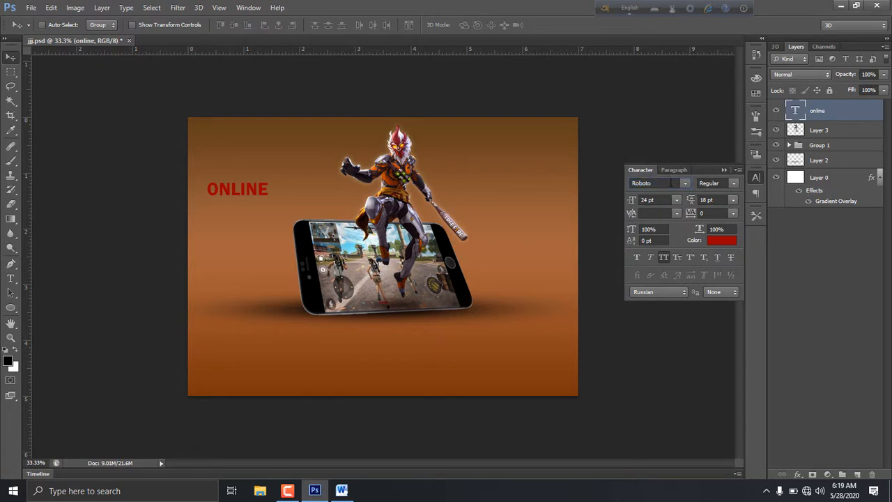
{"action": "left_click", "coordinate": [733, 182]}
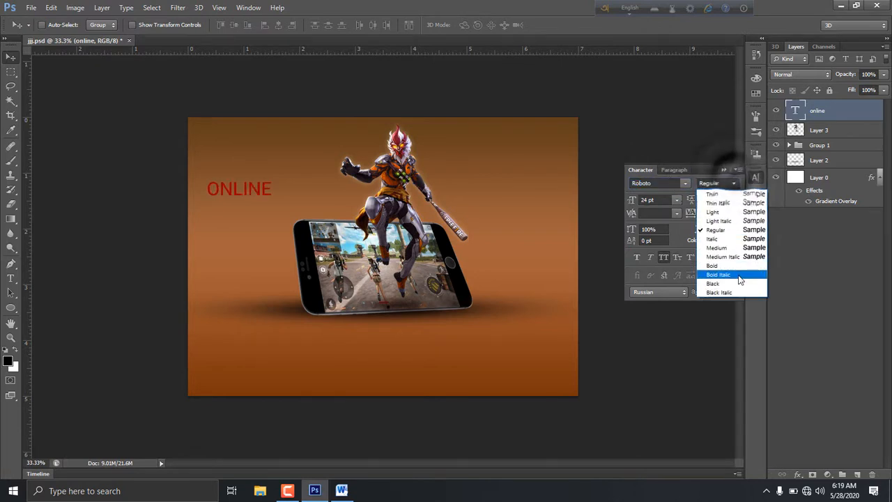
{"action": "left_click", "coordinate": [718, 273]}
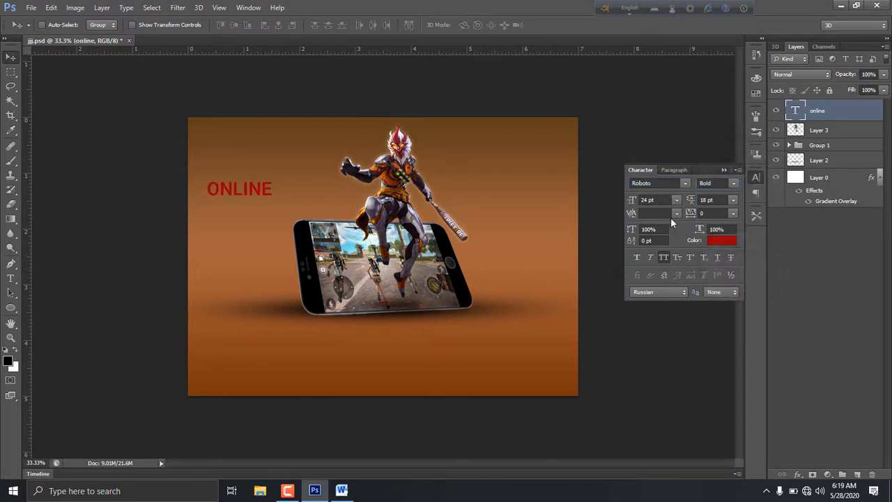
Set the ONLINE text colour to bright yellow, fff600.
{"action": "left_click", "coordinate": [727, 243]}
{"action": "left_click", "coordinate": [635, 172]}
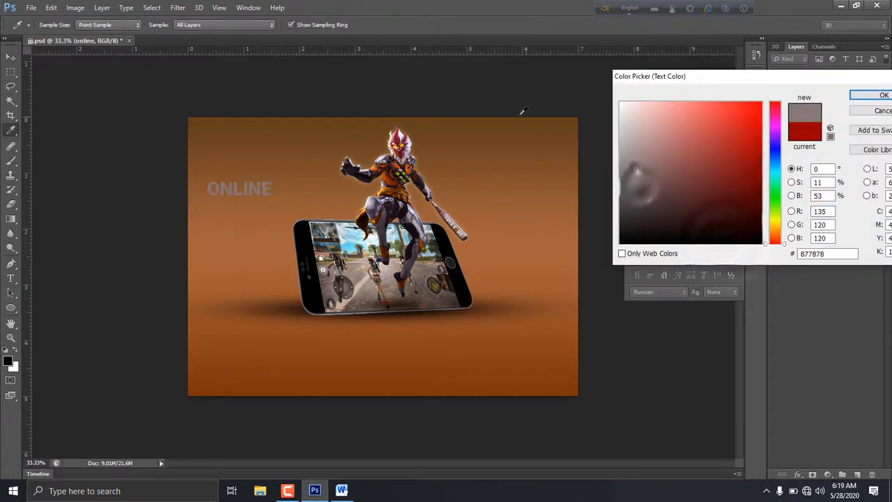
{"action": "left_click", "coordinate": [664, 118]}
{"action": "left_click_drag", "start_coordinate": [621, 104], "coordinate": [585, 102]}
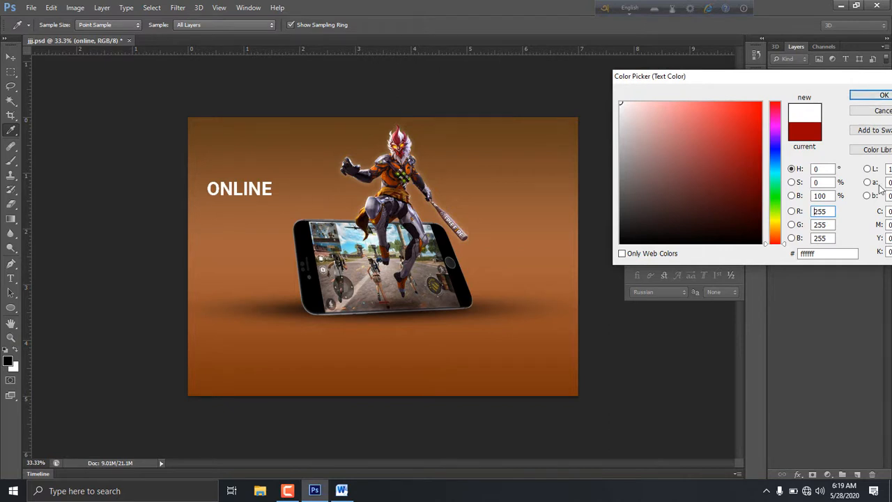
{"action": "left_click", "coordinate": [777, 231]}
{"action": "left_click_drag", "start_coordinate": [750, 176], "coordinate": [788, 208]}
{"action": "left_click", "coordinate": [774, 222]}
{"action": "mouse_move", "coordinate": [737, 132]}
{"action": "left_mouse_down"}
{"action": "mouse_move", "coordinate": [743, 111]}
{"action": "mouse_move", "coordinate": [761, 102]}
{"action": "left_mouse_up"}
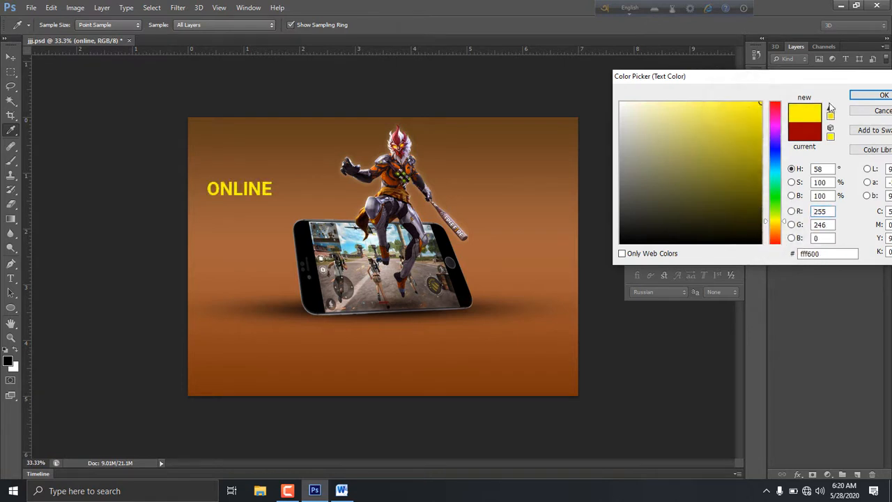
{"action": "left_click", "coordinate": [879, 95]}
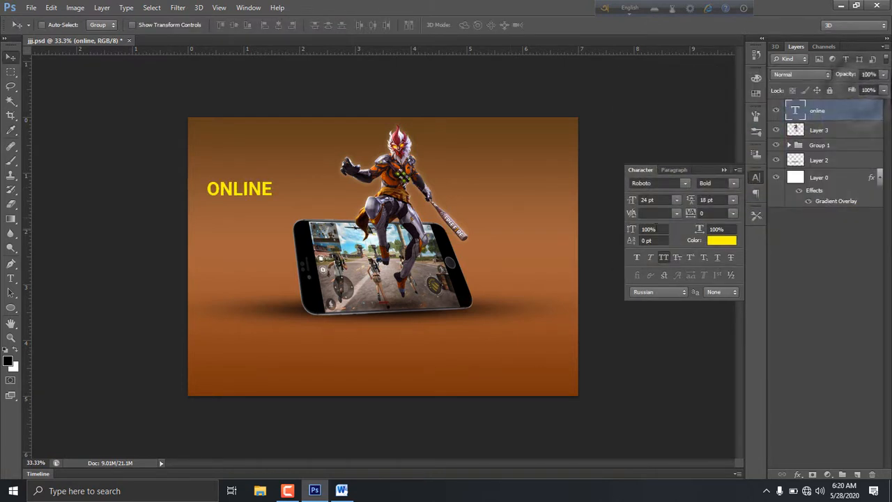
Add a Stroke effect to the online text layer in black (000000), positioned outside at 100% opacity.
{"action": "left_click", "coordinate": [798, 477]}
{"action": "left_click", "coordinate": [809, 318]}
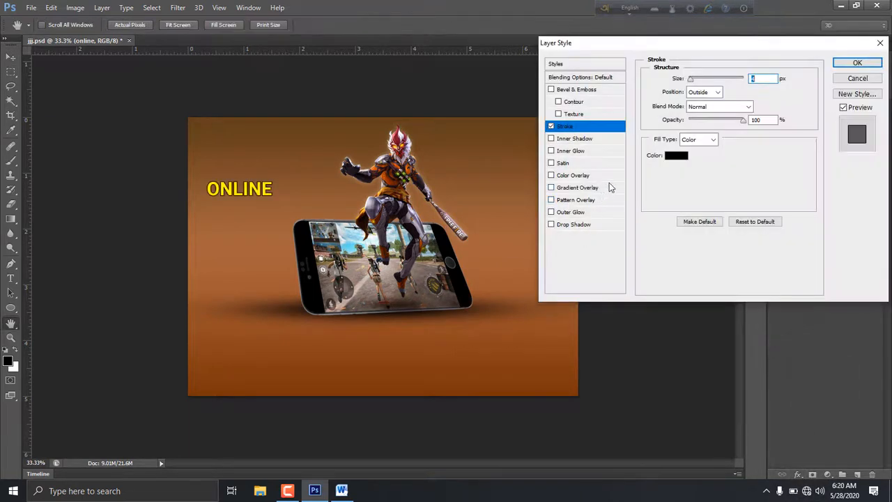
{"action": "left_click", "coordinate": [674, 155]}
{"action": "left_click_drag", "start_coordinate": [521, 370], "coordinate": [513, 374]}
{"action": "left_click_drag", "start_coordinate": [757, 222], "coordinate": [775, 248]}
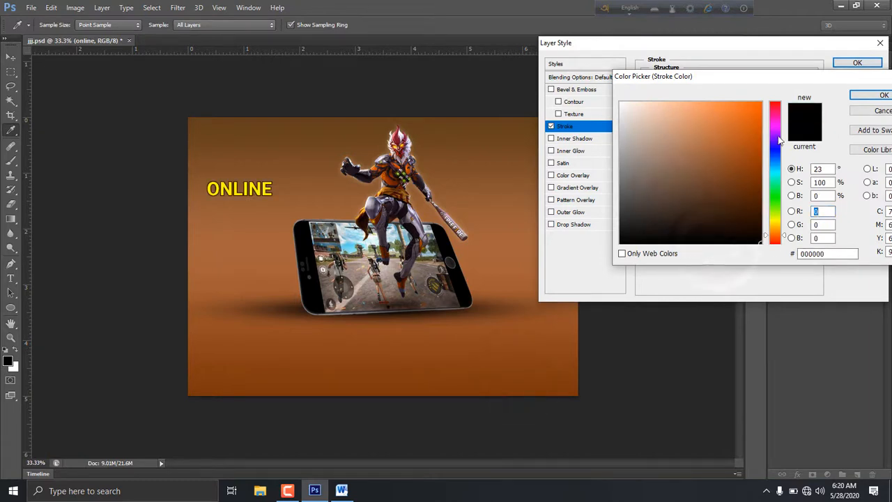
{"action": "left_click", "coordinate": [882, 96]}
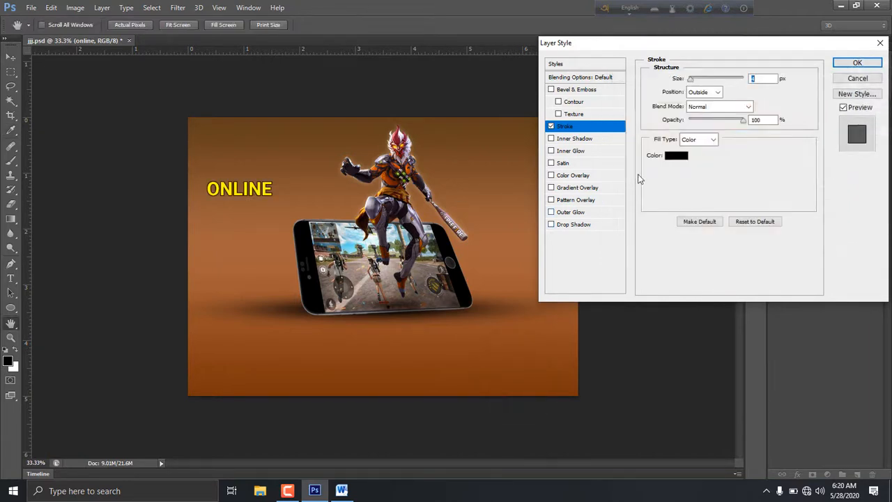
{"action": "left_click", "coordinate": [839, 64]}
Try the Gill Sans Ultra Bold Condensed font on the ONLINE text.
{"action": "left_click", "coordinate": [686, 183]}
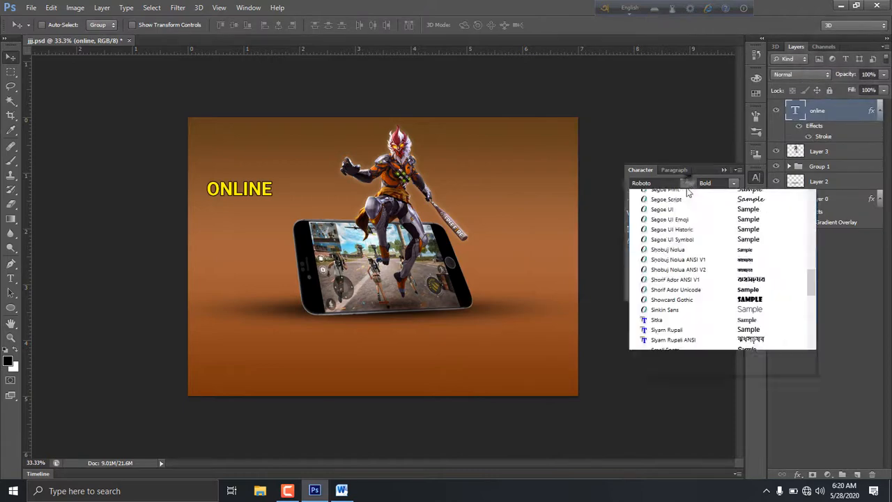
{"action": "scroll", "coordinate": [674, 290], "scroll_direction": "up", "scroll_amount": 15}
{"action": "scroll", "coordinate": [674, 290], "scroll_direction": "up", "scroll_amount": 5}
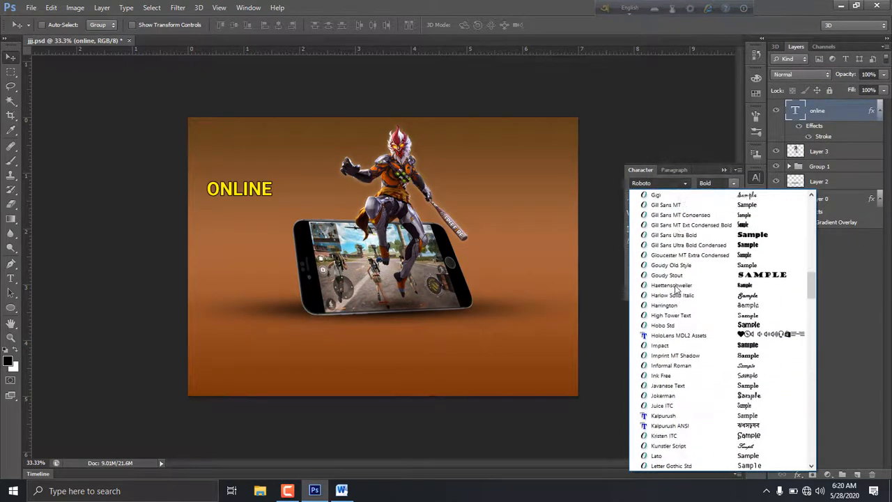
{"action": "left_click", "coordinate": [710, 364]}
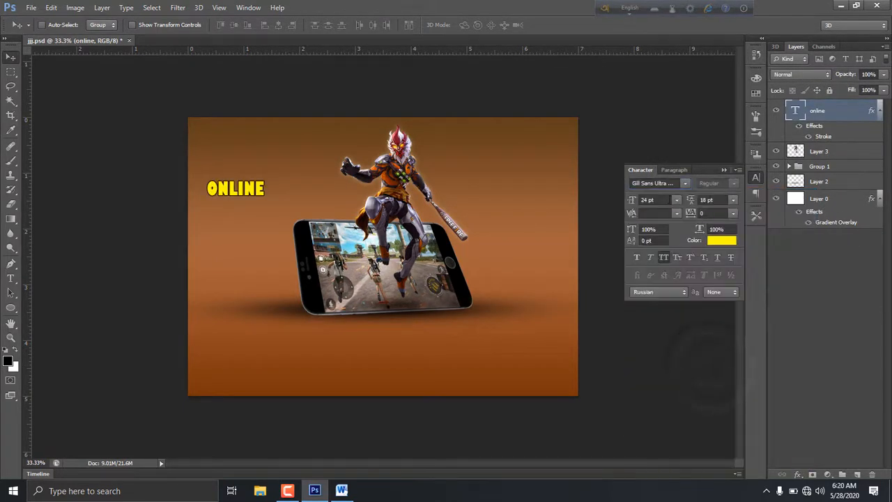
Try the Galada script font on the ONLINE text.
{"action": "left_click", "coordinate": [685, 183]}
{"action": "scroll", "coordinate": [708, 298], "scroll_direction": "up", "scroll_amount": 3}
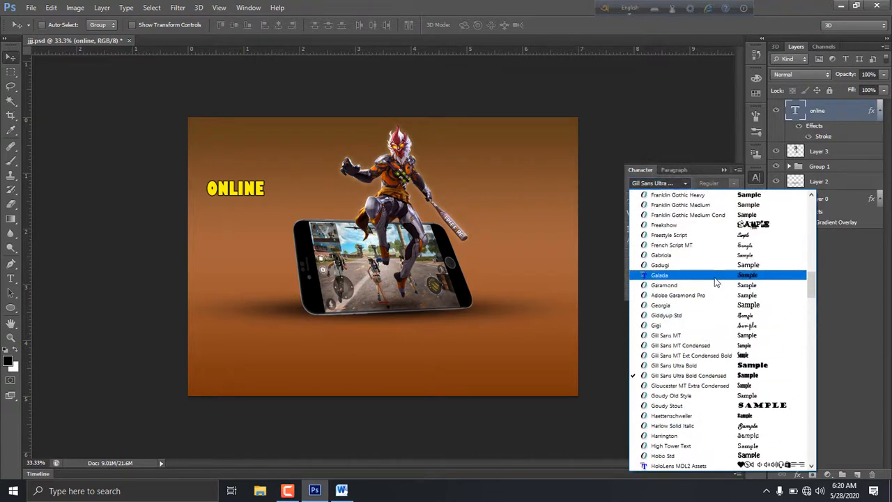
{"action": "left_click", "coordinate": [712, 275]}
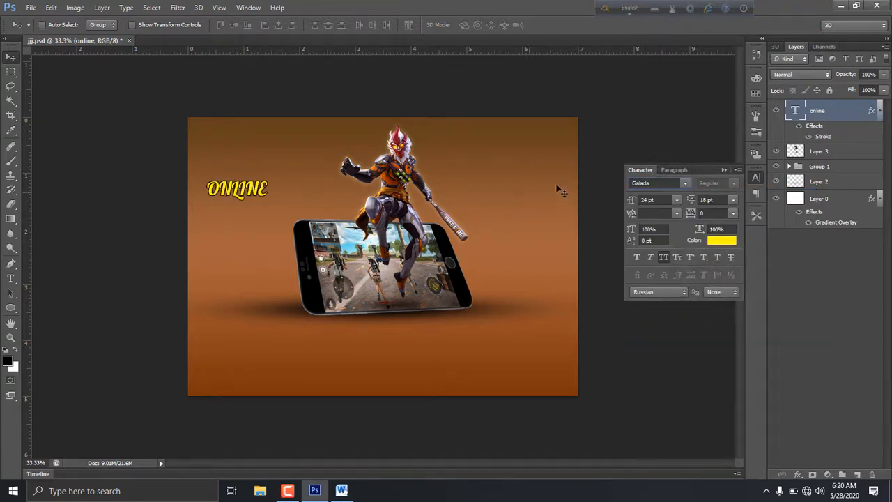
{"action": "left_click", "coordinate": [685, 183]}
{"action": "scroll", "coordinate": [704, 293], "scroll_direction": "up", "scroll_amount": 2}
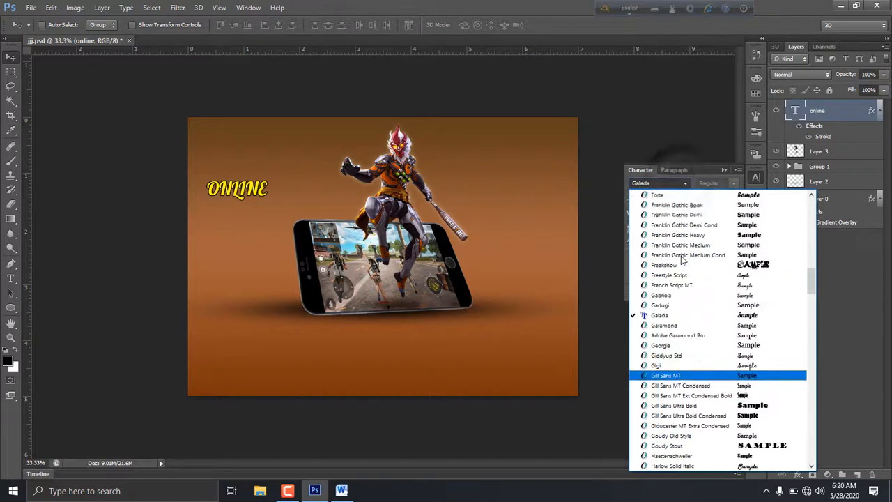
{"action": "left_click", "coordinate": [714, 320]}
Try the Eras Bold ITC and Edwardian Script ITC fonts on the ONLINE text.
{"action": "left_click", "coordinate": [685, 182]}
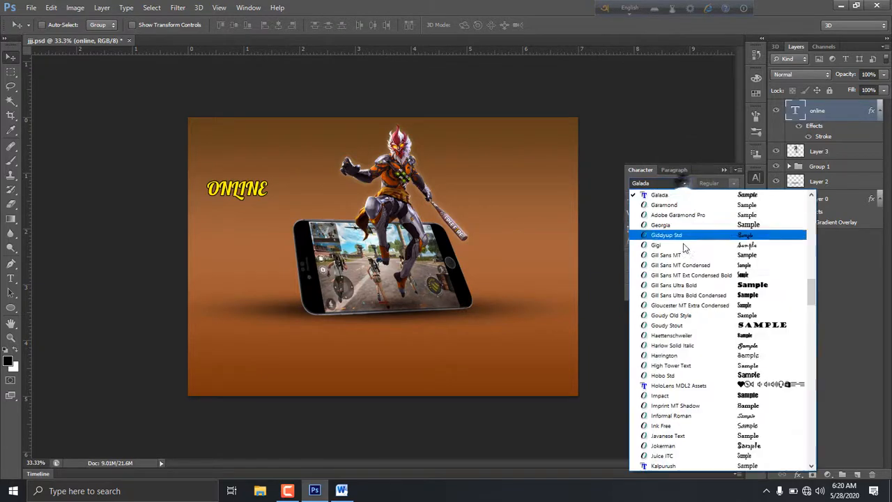
{"action": "scroll", "coordinate": [693, 314], "scroll_direction": "up", "scroll_amount": 3}
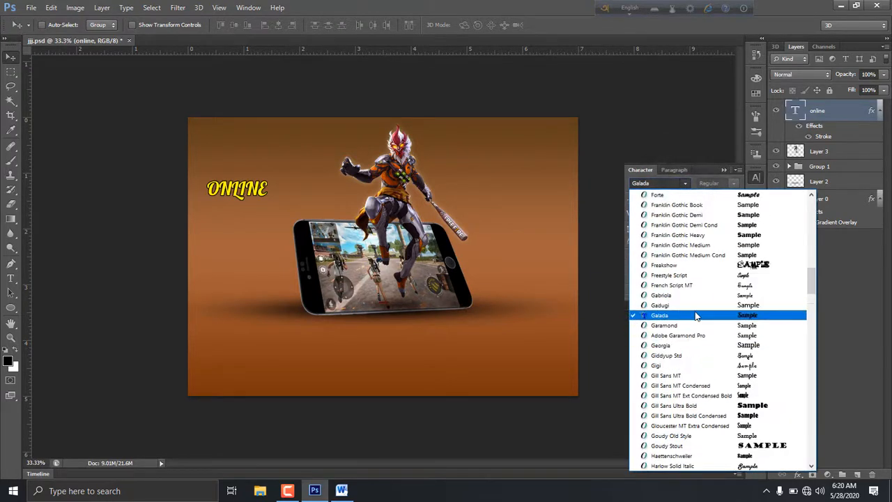
{"action": "scroll", "coordinate": [697, 292], "scroll_direction": "up", "scroll_amount": 3}
{"action": "left_click", "coordinate": [697, 205]}
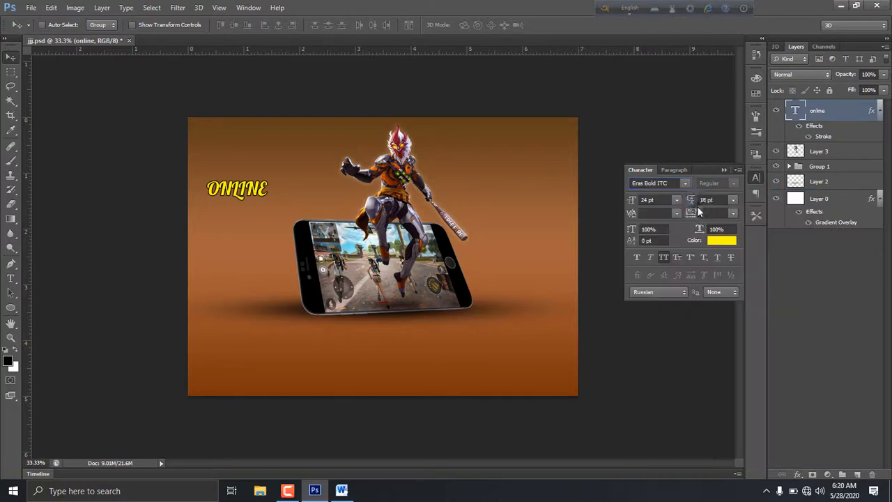
{"action": "left_click", "coordinate": [686, 184]}
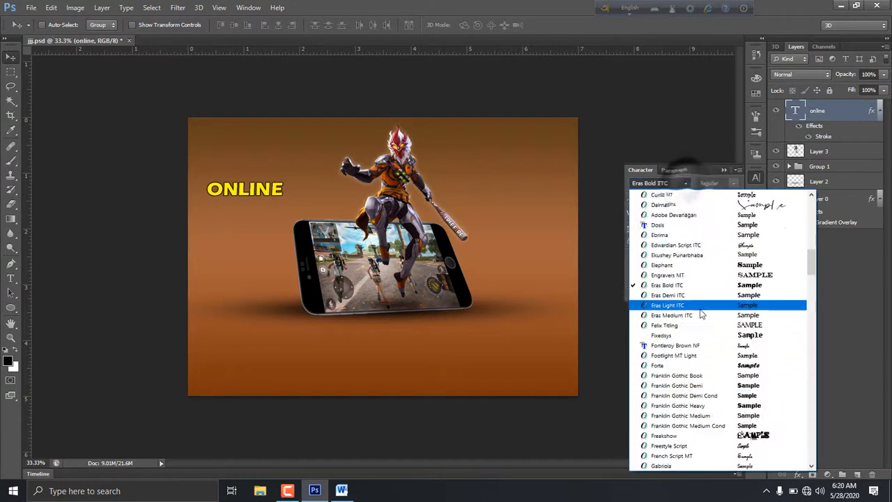
{"action": "scroll", "coordinate": [724, 285], "scroll_direction": "up", "scroll_amount": 1}
{"action": "left_click", "coordinate": [725, 277]}
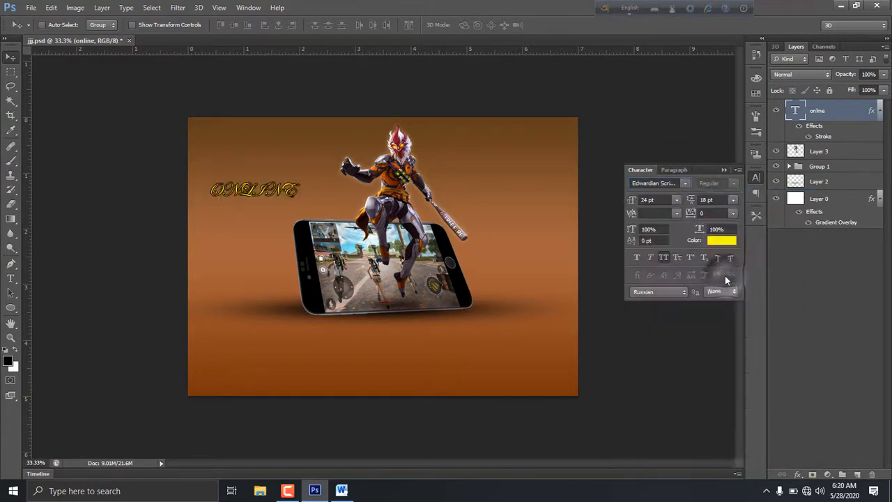
Try Charu Chandan Blood Drip on the ONLINE text, and change it to the Charu Chandan Unicode font in the 3D style.
{"action": "left_click", "coordinate": [685, 183]}
{"action": "scroll", "coordinate": [696, 326], "scroll_direction": "up", "scroll_amount": 3}
{"action": "scroll", "coordinate": [696, 327], "scroll_direction": "up", "scroll_amount": 2}
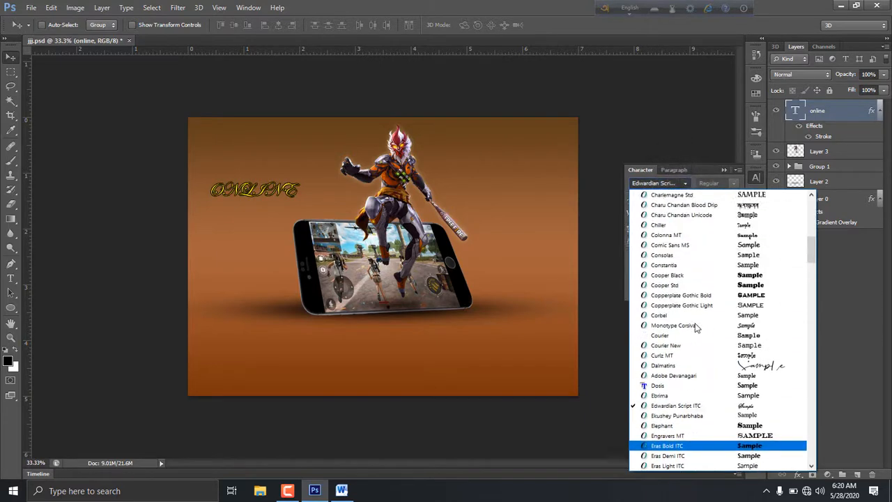
{"action": "left_click", "coordinate": [687, 200]}
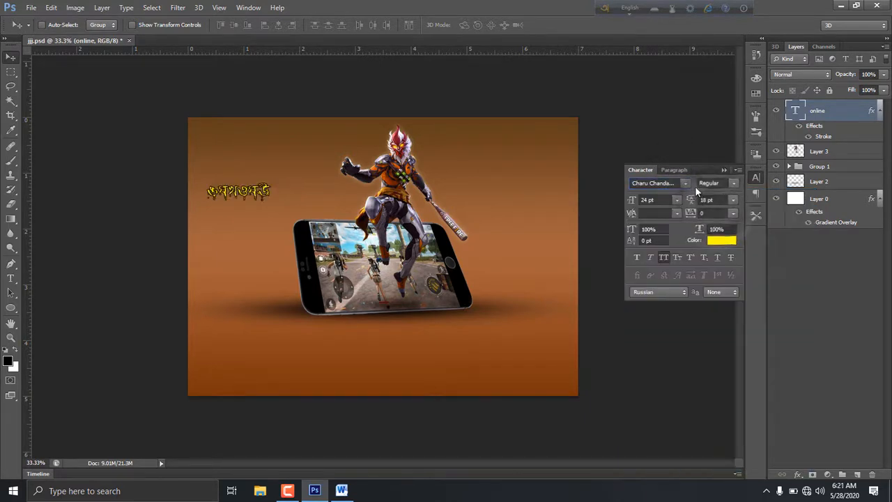
{"action": "left_click", "coordinate": [685, 183]}
{"action": "left_click", "coordinate": [697, 202]}
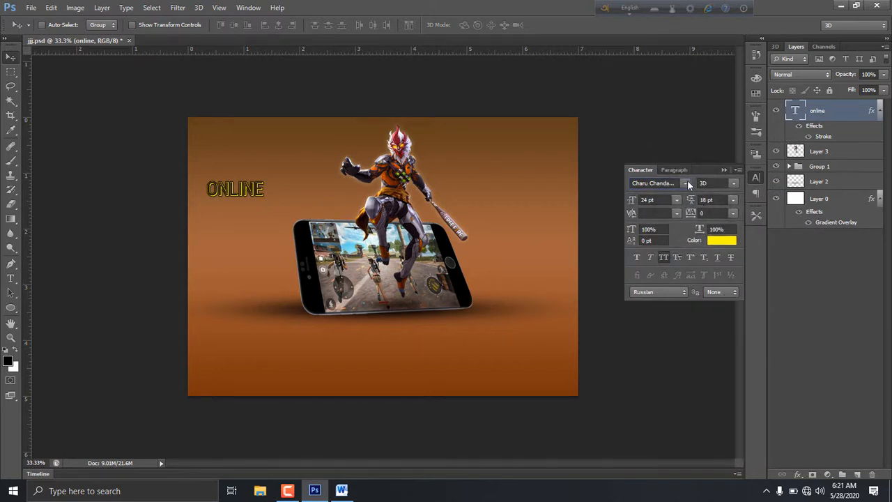
Try the Brush Script Std and Arial Rounded MT Bold fonts on the ONLINE text.
{"action": "left_click", "coordinate": [686, 183]}
{"action": "scroll", "coordinate": [717, 260], "scroll_direction": "up", "scroll_amount": 10}
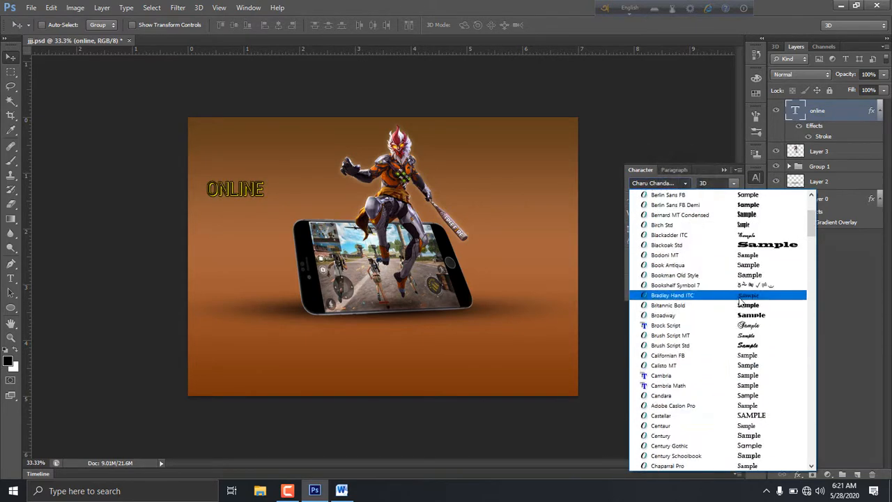
{"action": "left_click", "coordinate": [739, 345]}
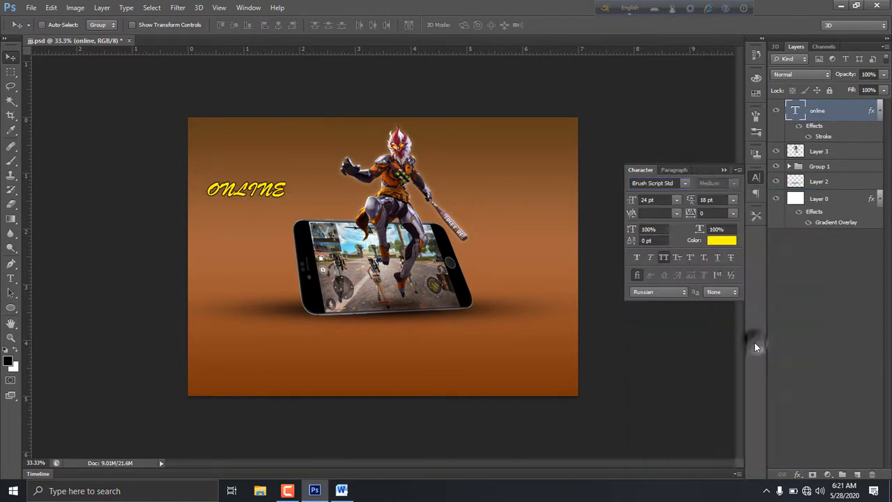
{"action": "left_click", "coordinate": [685, 182]}
{"action": "scroll", "coordinate": [697, 326], "scroll_direction": "up", "scroll_amount": 5}
{"action": "scroll", "coordinate": [697, 326], "scroll_direction": "up", "scroll_amount": 5}
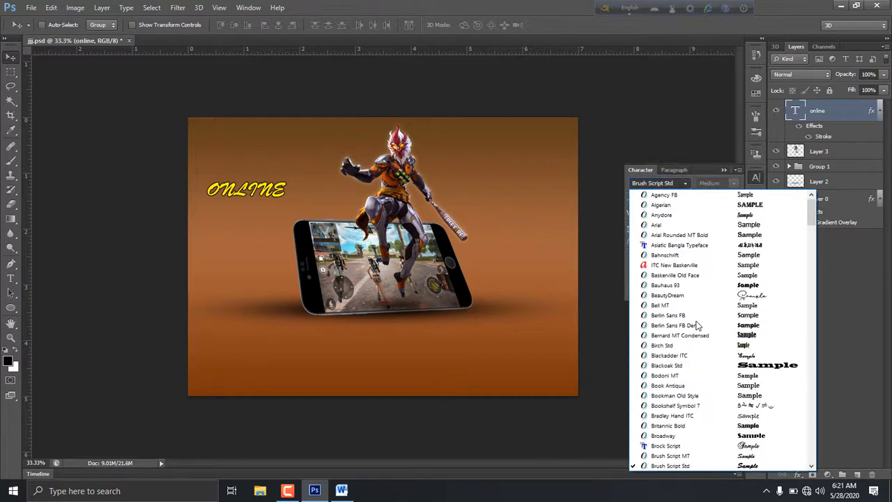
{"action": "left_click", "coordinate": [724, 236]}
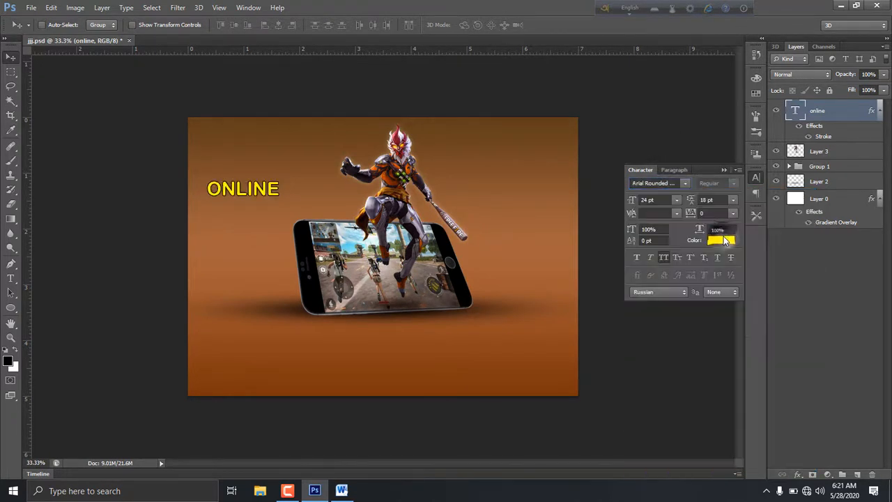
Set the ONLINE text to Berlin Sans FB Demi, widen it and move it up beside the character's raised hand.
{"action": "left_click", "coordinate": [683, 183]}
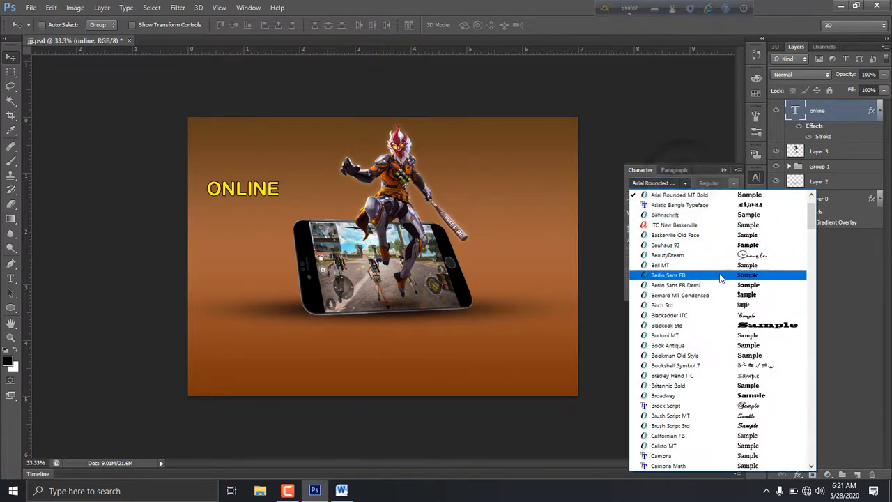
{"action": "left_click", "coordinate": [702, 285]}
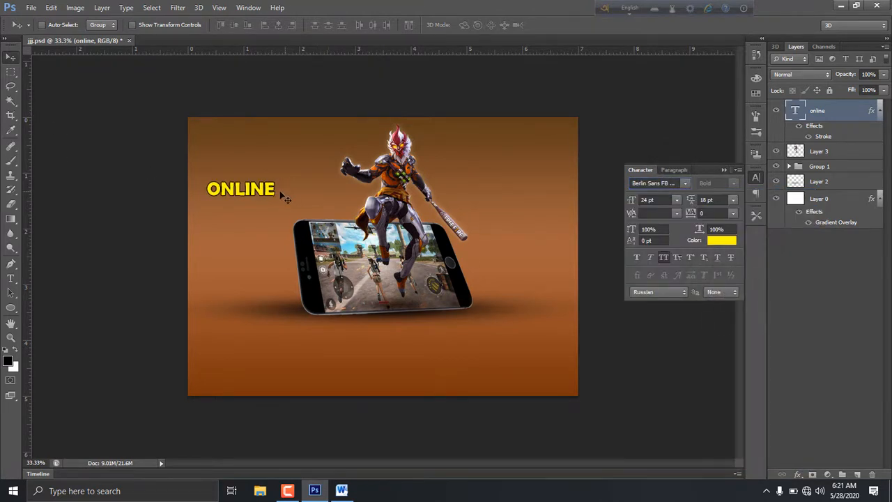
{"action": "key", "text": "ctrl+t"}
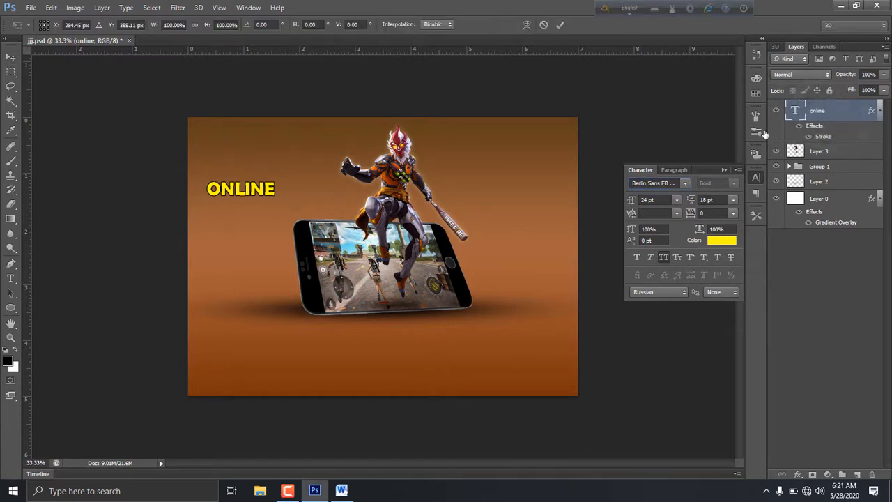
{"action": "left_click_drag", "start_coordinate": [277, 190], "coordinate": [309, 172]}
{"action": "key", "text": "Return"}
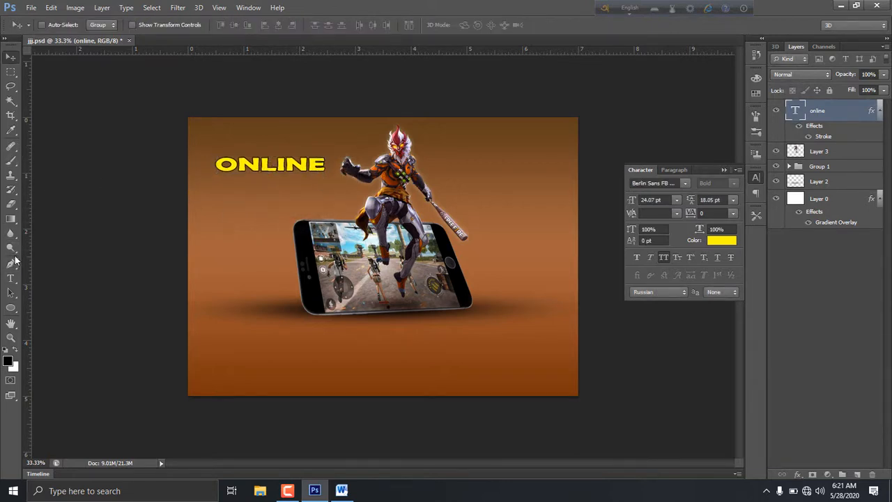
Add the text FIGHT and place it just below the end of the ONLINE title.
{"action": "left_click", "coordinate": [11, 279]}
{"action": "left_click", "coordinate": [241, 229]}
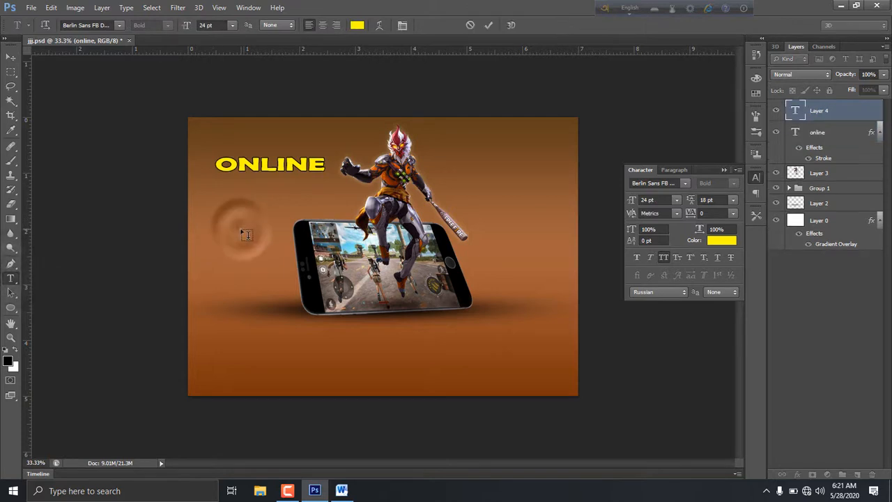
{"action": "type", "text": "FIGHT"}
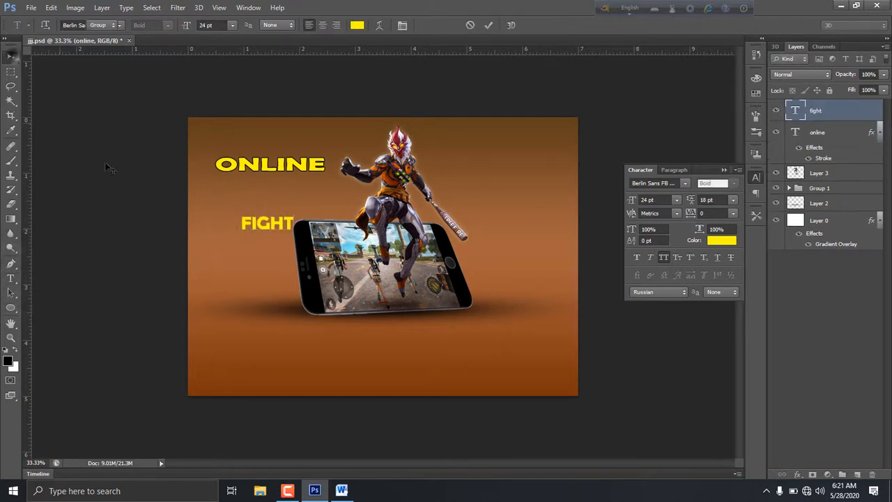
{"action": "left_click", "coordinate": [11, 57]}
{"action": "left_click_drag", "start_coordinate": [282, 226], "coordinate": [311, 196]}
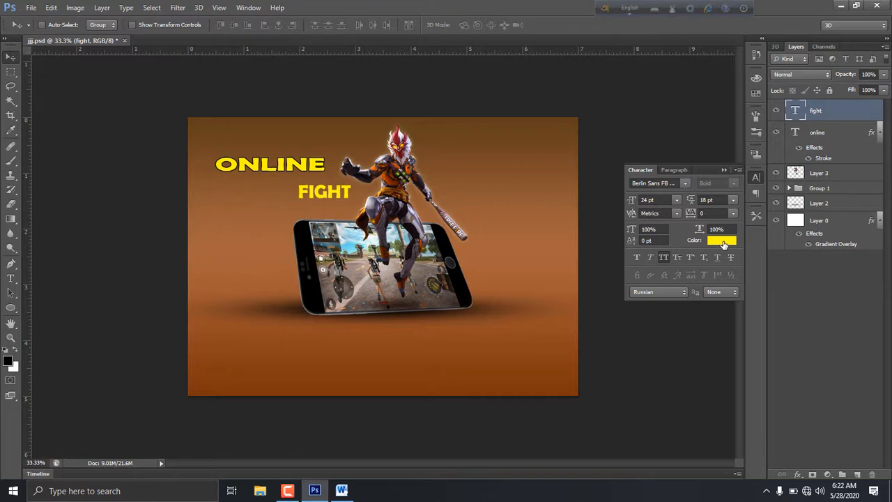
Change the FIGHT text colour to white (ffffff).
{"action": "left_click", "coordinate": [723, 240]}
{"action": "left_click_drag", "start_coordinate": [713, 241], "coordinate": [579, 116]}
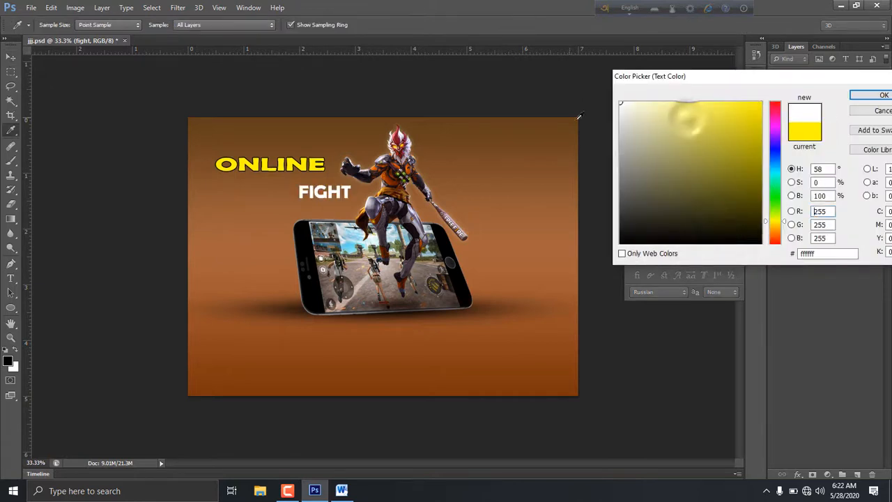
{"action": "left_click", "coordinate": [880, 95]}
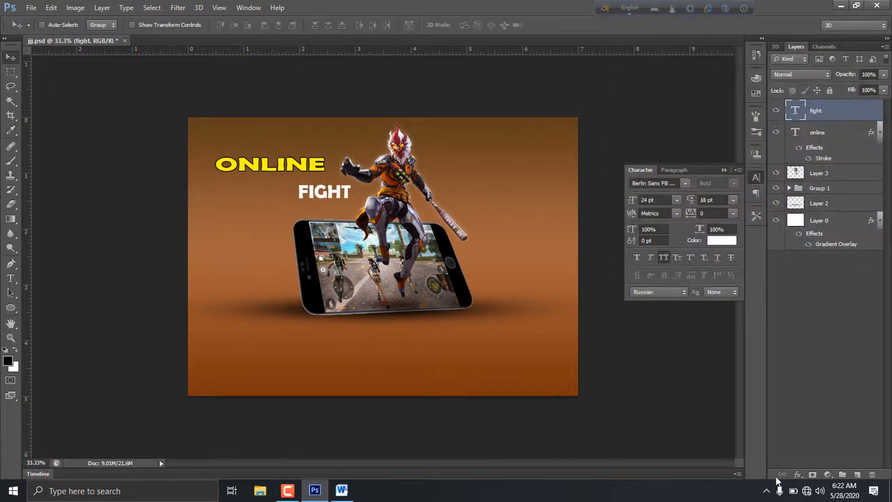
Add a Stroke layer style to the FIGHT text, trying several yellow and olive shades and settling on dark olive 353309.
{"action": "left_click", "coordinate": [798, 474]}
{"action": "left_click", "coordinate": [816, 367]}
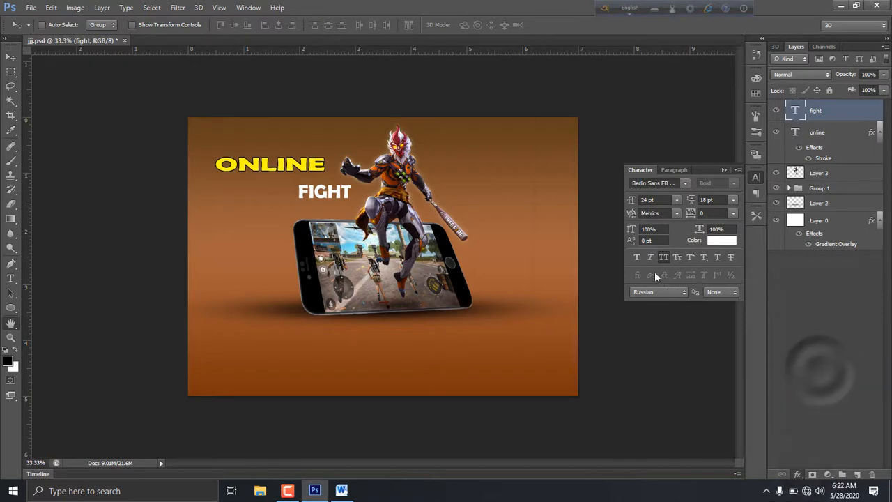
{"action": "left_click", "coordinate": [674, 157]}
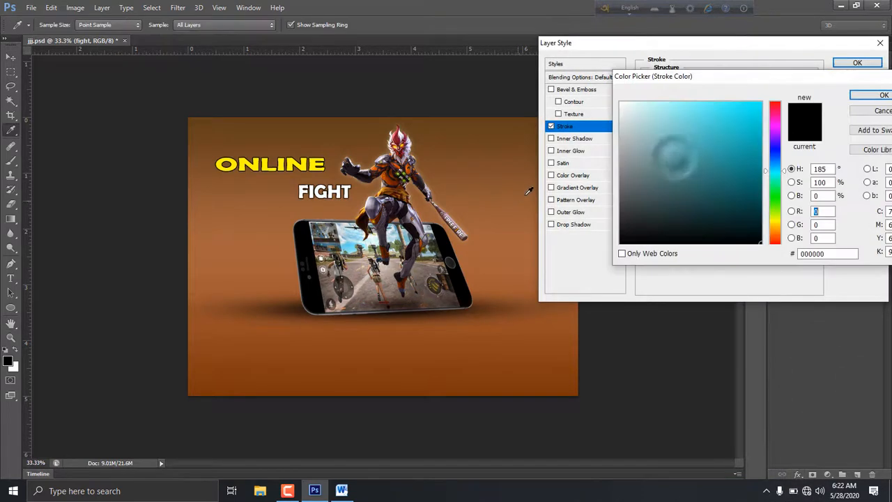
{"action": "left_click", "coordinate": [774, 221]}
{"action": "left_click_drag", "start_coordinate": [715, 168], "coordinate": [827, 21]}
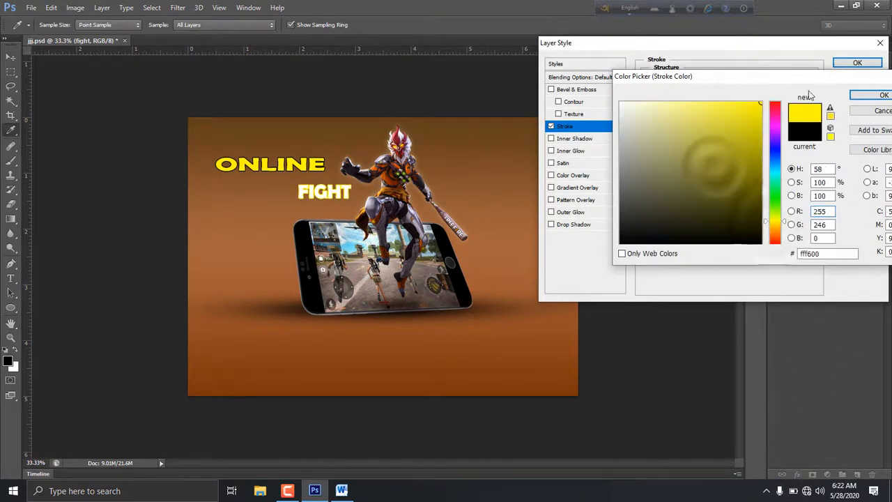
{"action": "left_click", "coordinate": [707, 115]}
{"action": "left_click", "coordinate": [695, 181]}
{"action": "left_click", "coordinate": [663, 191]}
{"action": "left_click", "coordinate": [695, 199]}
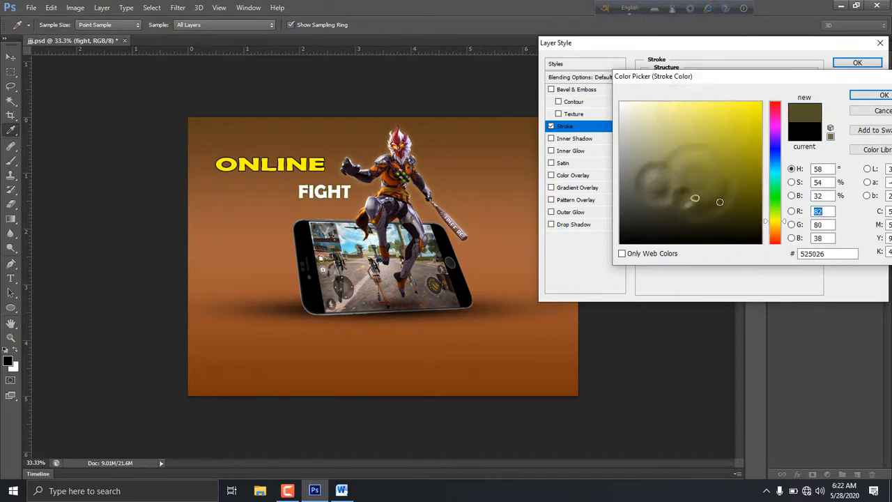
{"action": "left_click", "coordinate": [720, 202]}
{"action": "left_click", "coordinate": [727, 181]}
{"action": "left_click", "coordinate": [626, 147]}
{"action": "left_click_drag", "start_coordinate": [683, 160], "coordinate": [762, 184]}
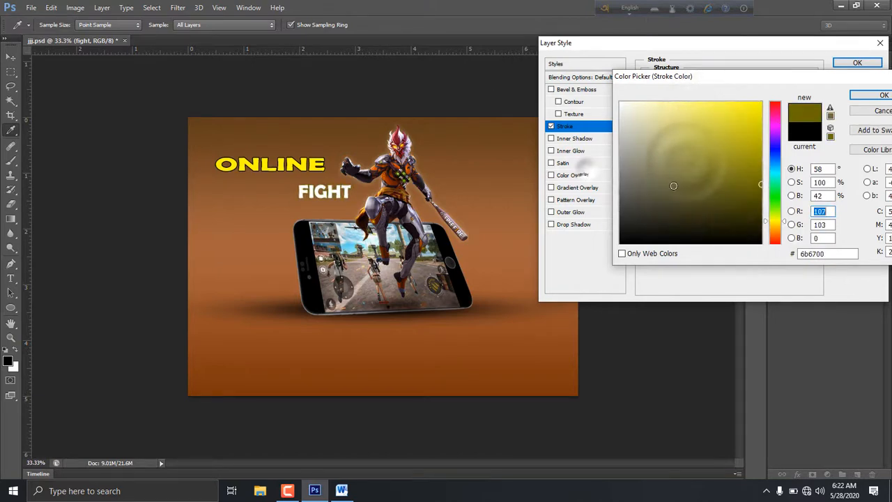
{"action": "mouse_move", "coordinate": [673, 184]}
{"action": "left_mouse_down"}
{"action": "mouse_move", "coordinate": [762, 234]}
{"action": "mouse_move", "coordinate": [651, 225]}
{"action": "left_mouse_up"}
{"action": "left_click", "coordinate": [635, 184]}
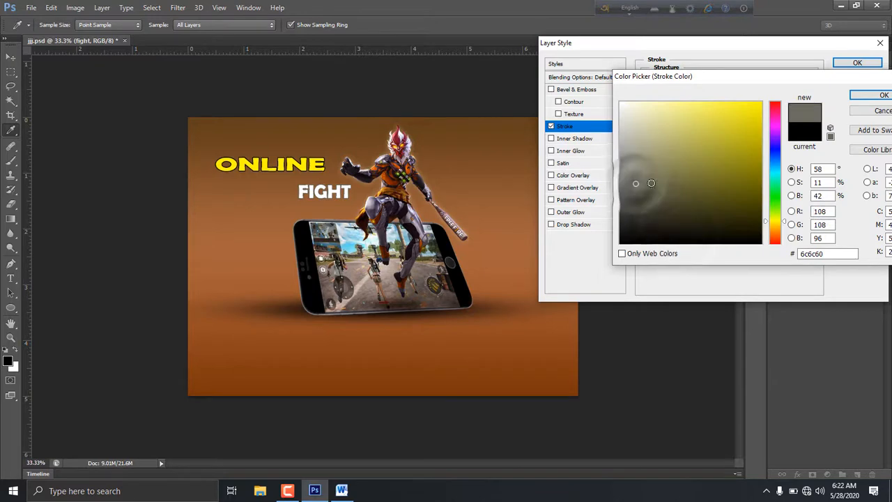
{"action": "left_click", "coordinate": [652, 194]}
{"action": "left_click", "coordinate": [736, 215]}
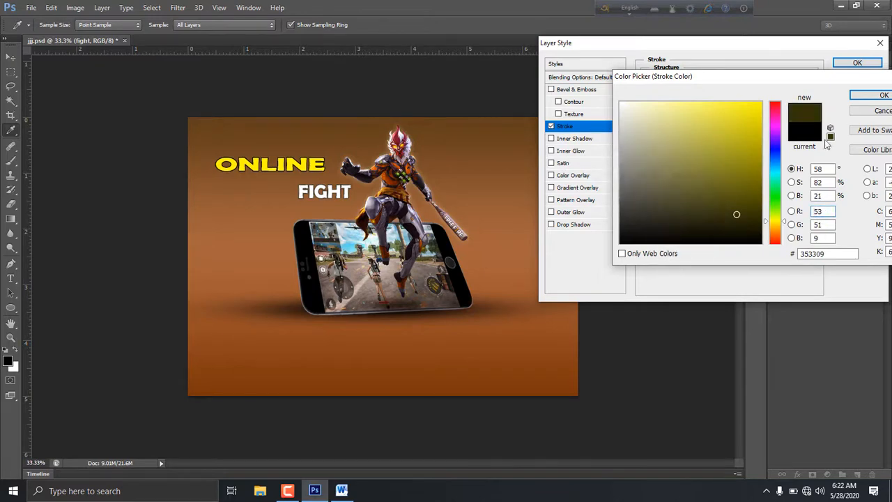
{"action": "key", "text": "Return"}
{"action": "key", "text": "Return"}
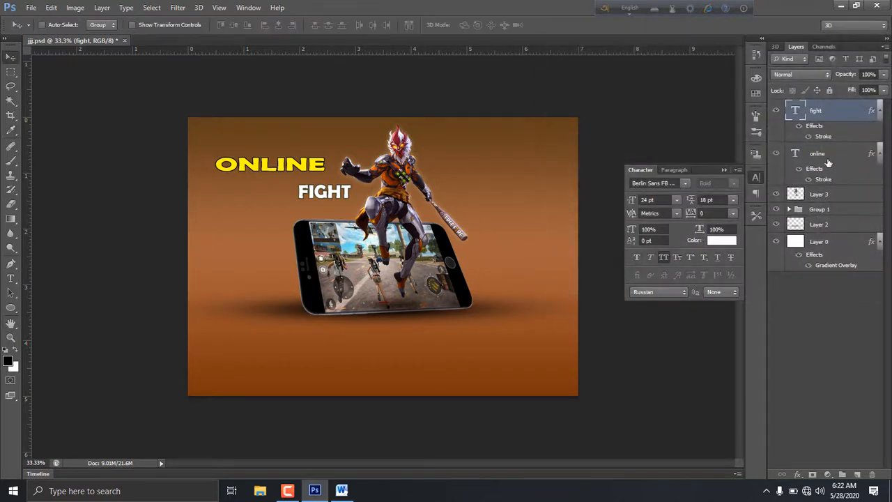
Group the FIGHT and ONLINE text layers and give the group a drop shadow with a -22° angle, 4 px distance and 0 px size.
{"action": "left_click", "coordinate": [828, 163], "text": "shift"}
{"action": "key", "text": "ctrl+g"}
{"action": "right_click", "coordinate": [801, 108]}
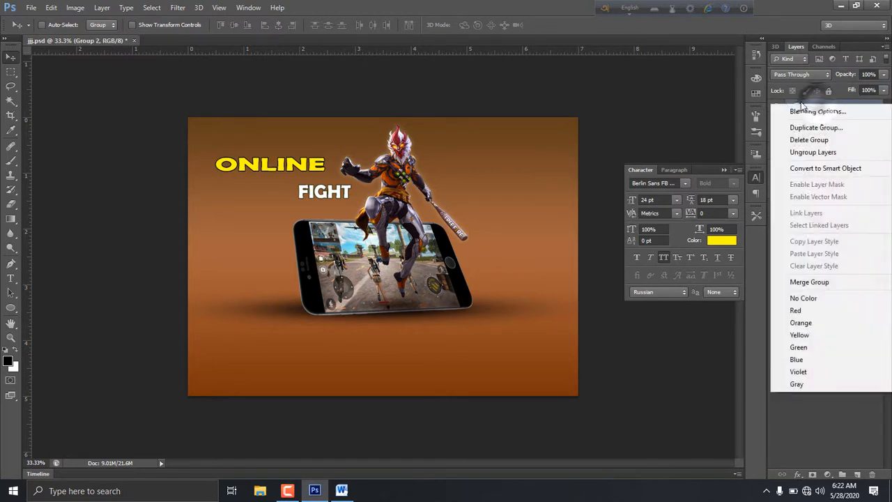
{"action": "left_click", "coordinate": [802, 110]}
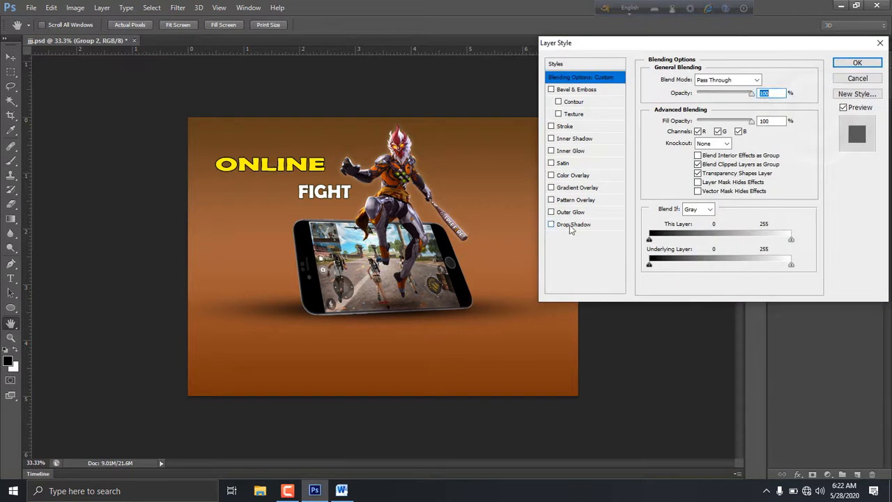
{"action": "left_click", "coordinate": [569, 224]}
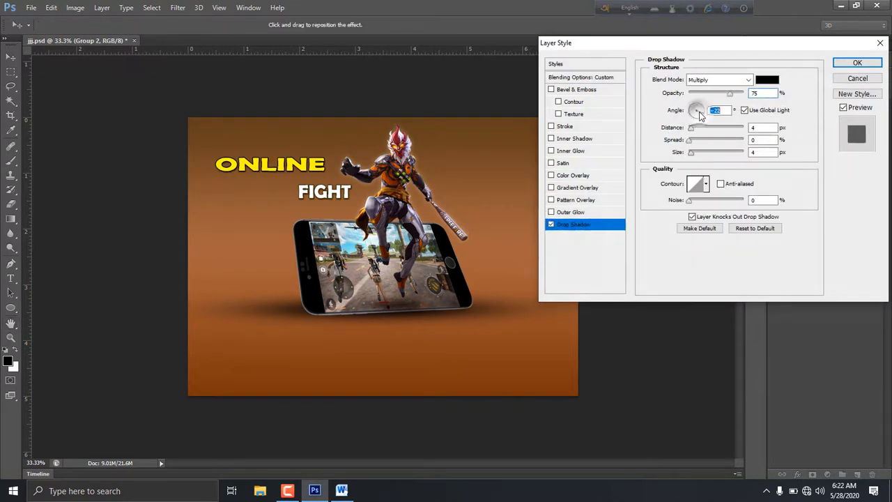
{"action": "key", "text": "Tab"}
{"action": "key", "text": "Tab"}
{"action": "key", "text": "Tab"}
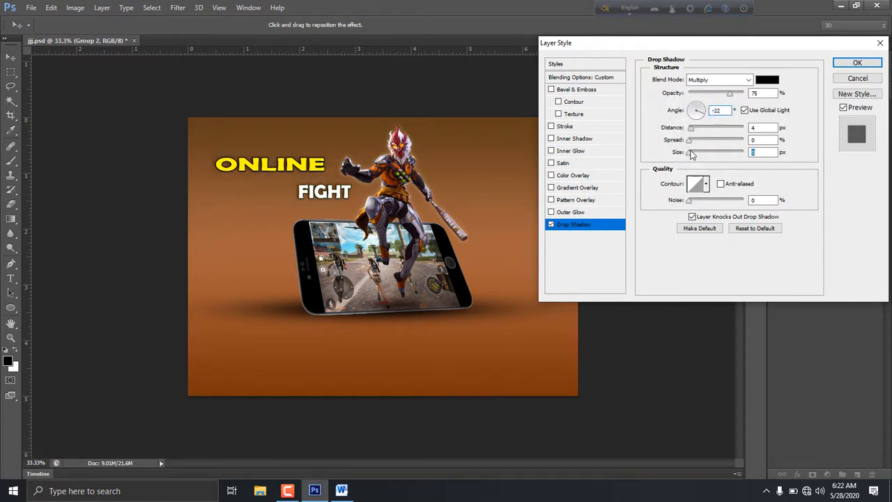
Choose a red-hued colour for the text group's drop shadow and apply the layer style.
{"action": "left_click", "coordinate": [762, 81]}
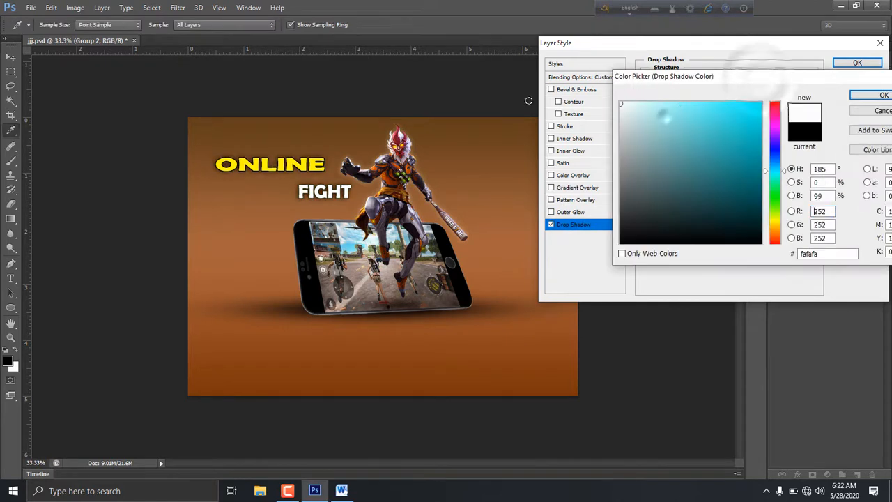
{"action": "left_click", "coordinate": [704, 211]}
{"action": "mouse_move", "coordinate": [704, 210]}
{"action": "left_mouse_down"}
{"action": "mouse_move", "coordinate": [722, 244]}
{"action": "mouse_move", "coordinate": [659, 213]}
{"action": "mouse_move", "coordinate": [740, 191]}
{"action": "left_mouse_up"}
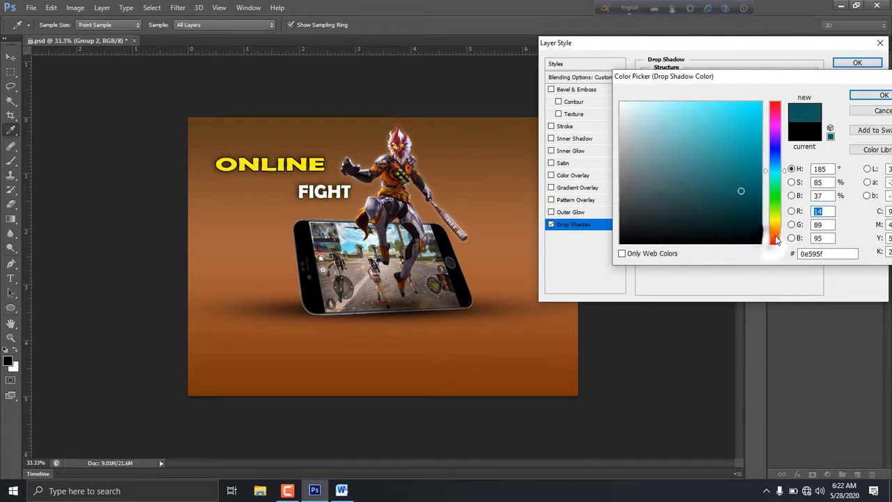
{"action": "left_click", "coordinate": [775, 236]}
{"action": "left_click", "coordinate": [774, 243]}
{"action": "left_click_drag", "start_coordinate": [708, 166], "coordinate": [883, 53]}
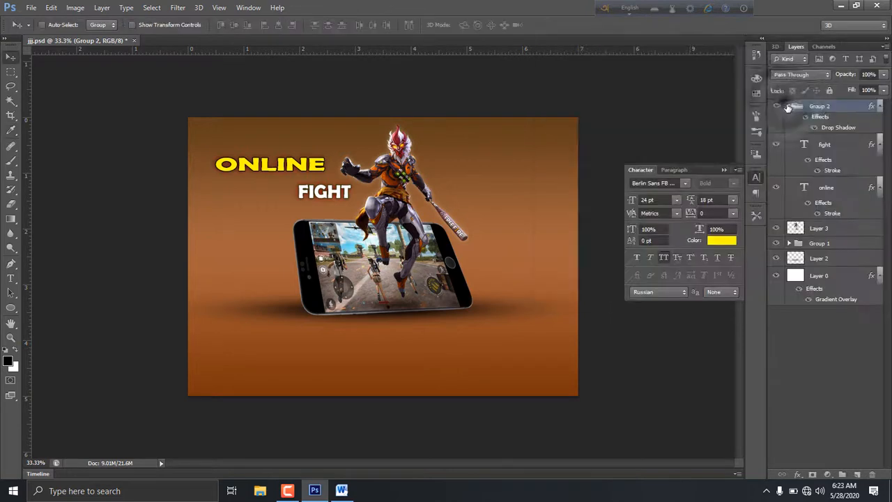
Collapse the title text group and toggle its effects and visibility to compare the look with and without them.
{"action": "left_click", "coordinate": [788, 107]}
{"action": "left_click", "coordinate": [788, 107]}
{"action": "left_click", "coordinate": [788, 106]}
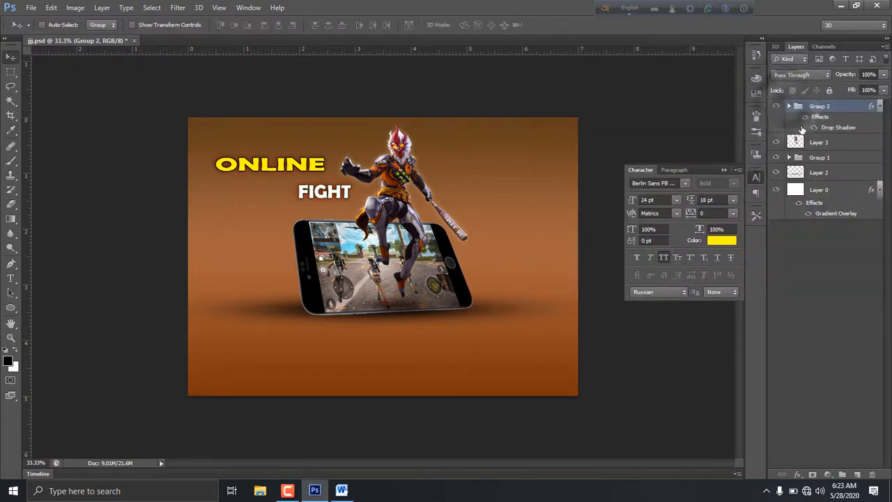
{"action": "mouse_move", "coordinate": [803, 121]}
{"action": "left_mouse_down"}
{"action": "mouse_move", "coordinate": [819, 135]}
{"action": "mouse_move", "coordinate": [804, 117]}
{"action": "left_mouse_up"}
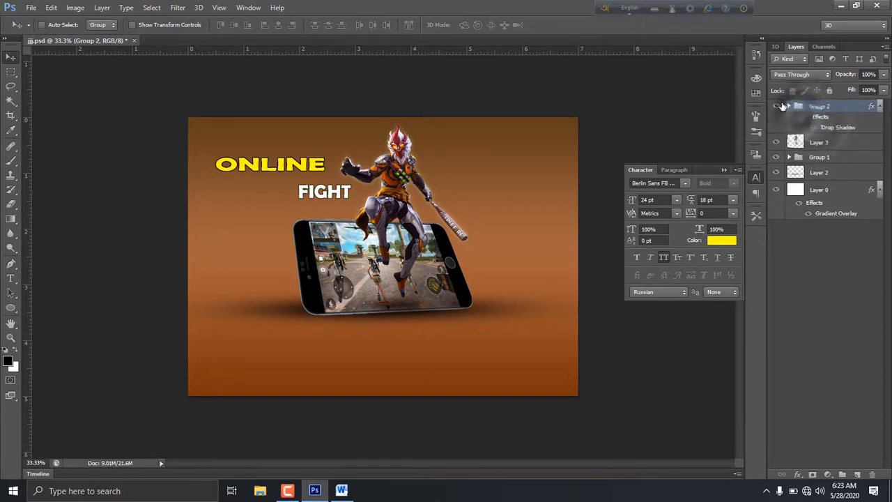
{"action": "left_click", "coordinate": [777, 106]}
{"action": "left_click", "coordinate": [776, 106]}
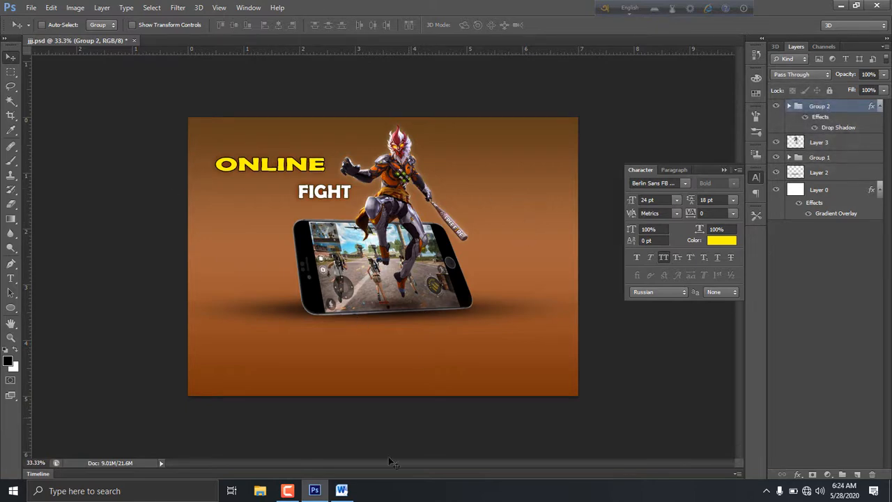
Place the en_badge_web_generic.png Google Play badge from the desktop's New folder (2) into the lower-left corner of the artwork.
{"action": "left_click", "coordinate": [259, 492]}
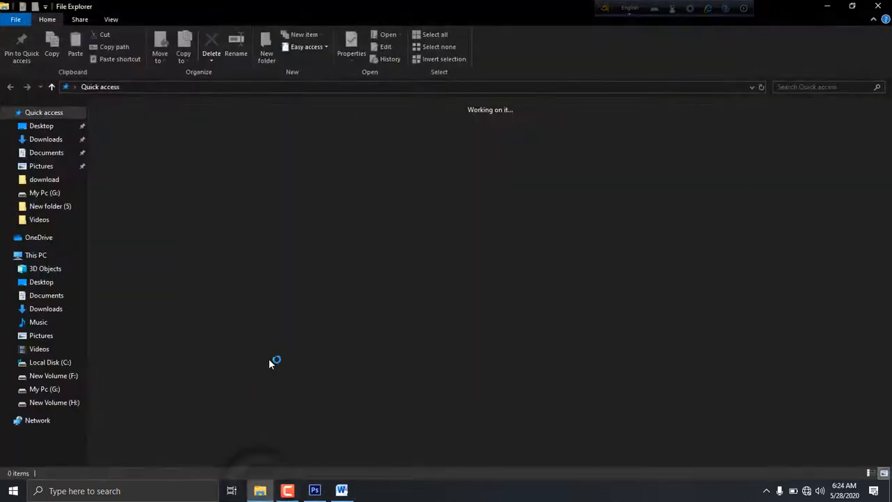
{"action": "left_click", "coordinate": [54, 376]}
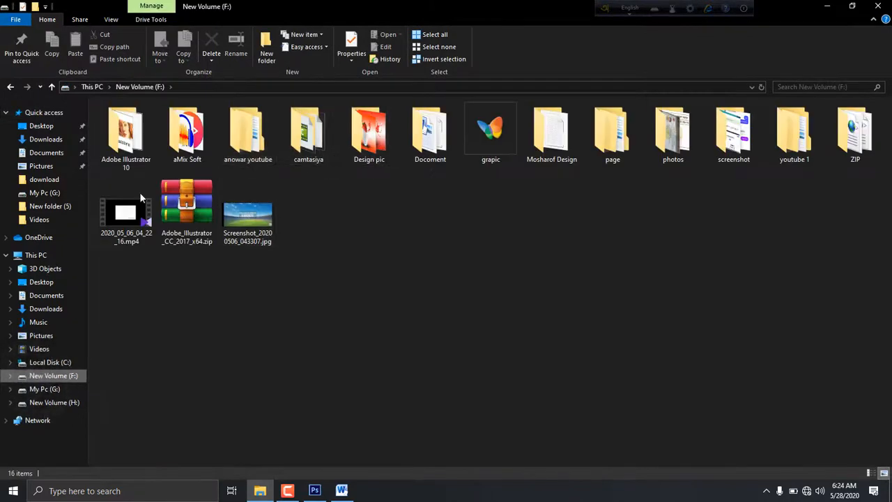
{"action": "left_click", "coordinate": [41, 126]}
{"action": "double_click", "coordinate": [248, 132]}
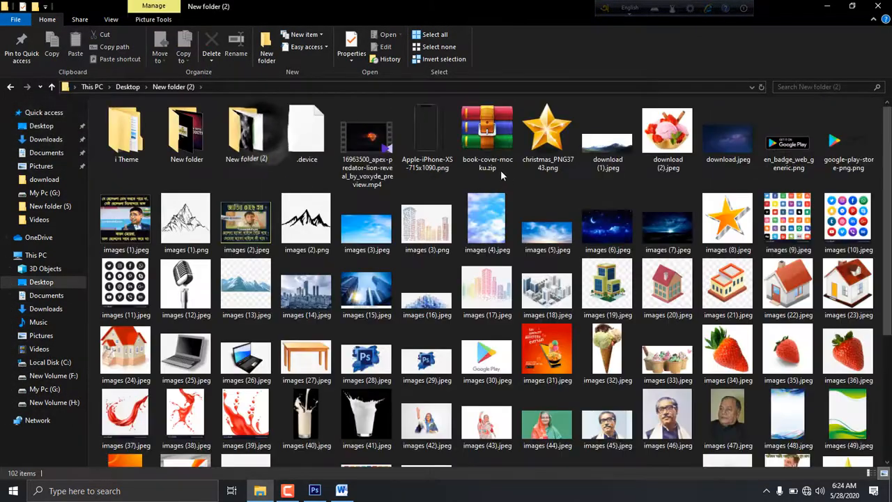
{"action": "scroll", "coordinate": [725, 175], "scroll_direction": "down", "scroll_amount": 3}
{"action": "scroll", "coordinate": [790, 152], "scroll_direction": "up", "scroll_amount": 3}
{"action": "left_click_drag", "start_coordinate": [789, 152], "coordinate": [325, 334]}
{"action": "left_click_drag", "start_coordinate": [382, 257], "coordinate": [255, 366]}
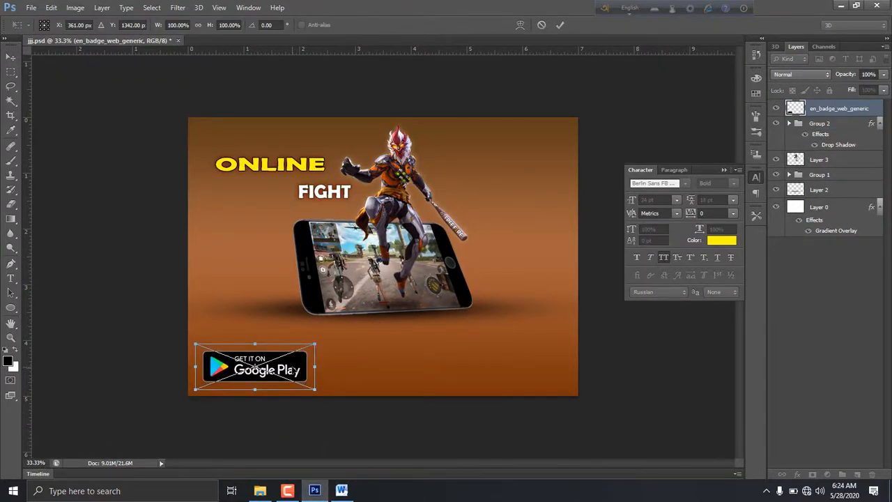
{"action": "key", "text": "Return"}
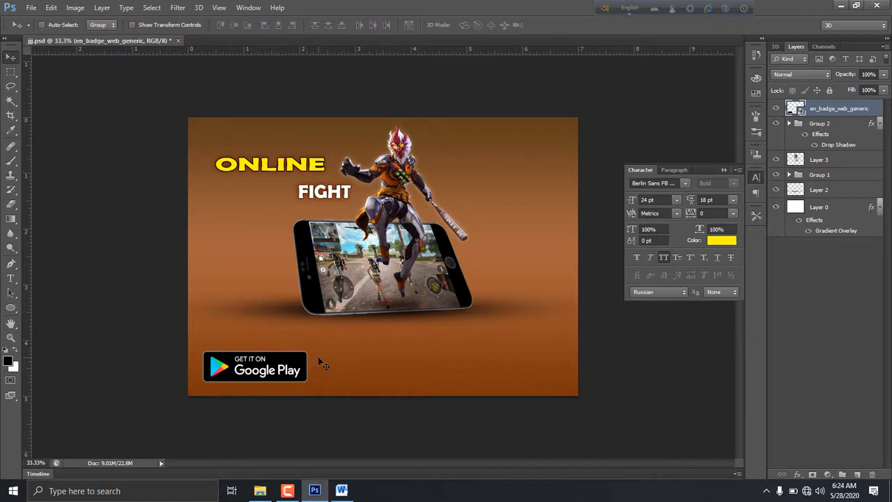
Scale the Google Play badge down slightly and move it up and left to leave room beneath it.
{"action": "key", "text": "ctrl+t"}
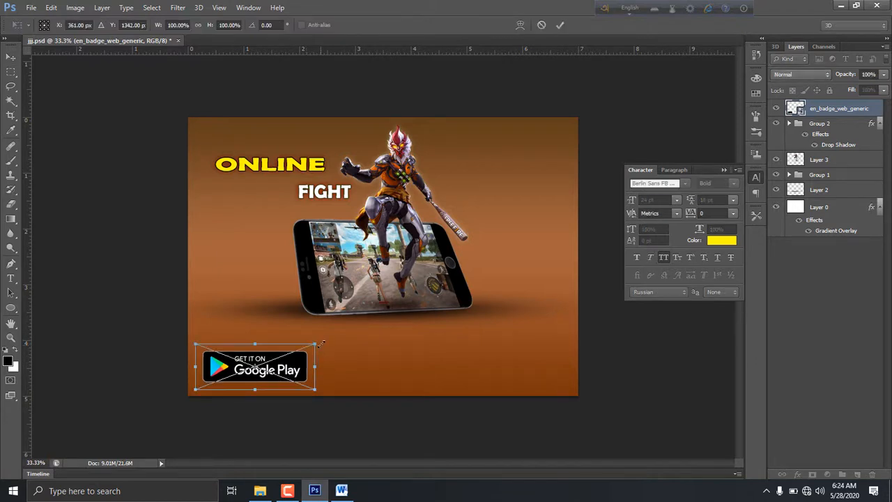
{"action": "mouse_move", "coordinate": [314, 343]}
{"action": "left_mouse_down"}
{"action": "mouse_move", "coordinate": [312, 322]}
{"action": "mouse_move", "coordinate": [309, 346]}
{"action": "left_mouse_up"}
{"action": "key", "text": "Return"}
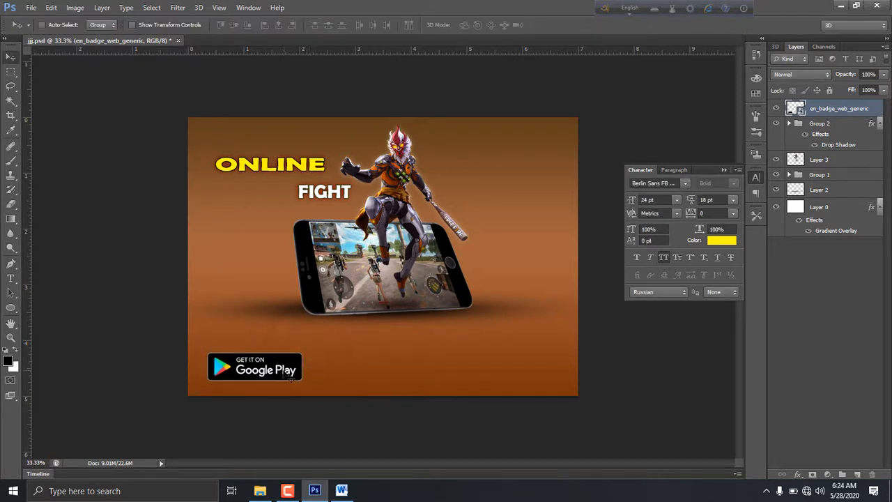
{"action": "left_click_drag", "start_coordinate": [288, 376], "coordinate": [277, 368]}
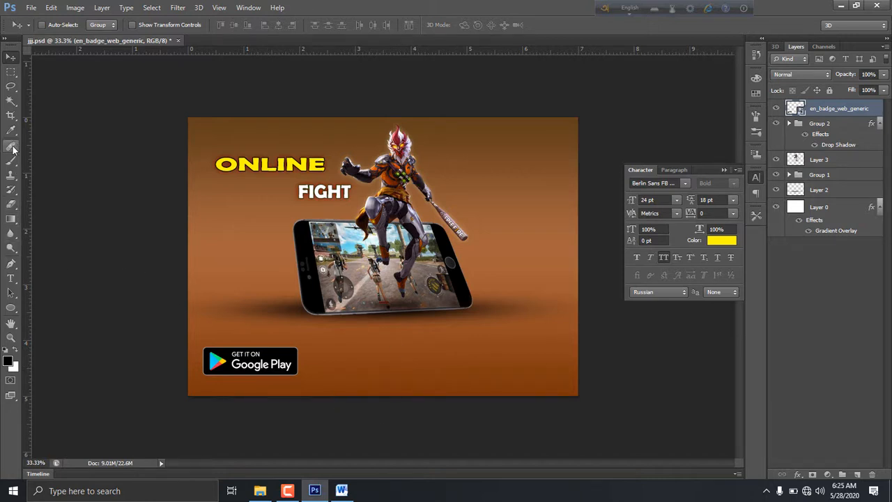
Add an INSTALL NOW text layer and move it below the Google Play badge.
{"action": "left_click", "coordinate": [12, 278]}
{"action": "left_click", "coordinate": [214, 380]}
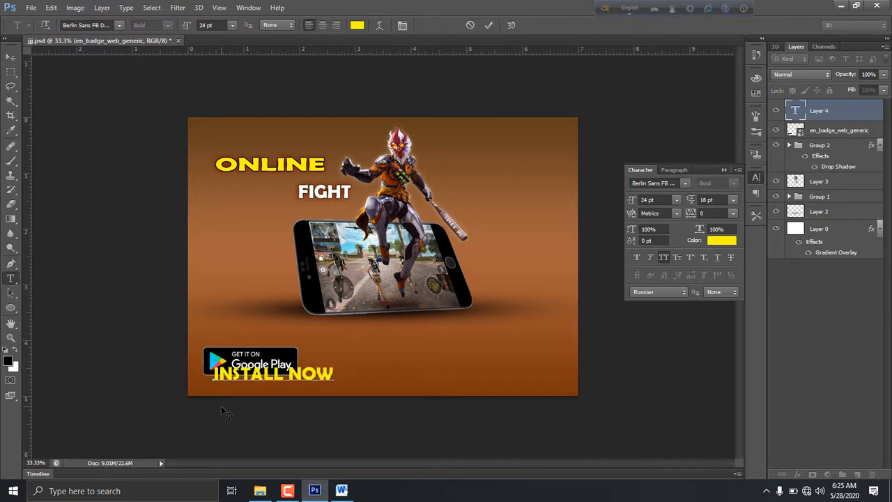
{"action": "left_click", "coordinate": [12, 56]}
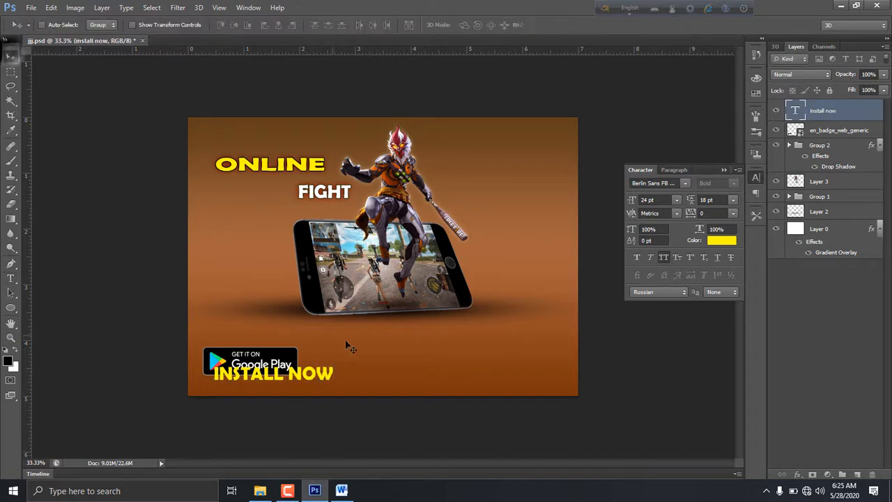
{"action": "left_click_drag", "start_coordinate": [301, 377], "coordinate": [286, 392]}
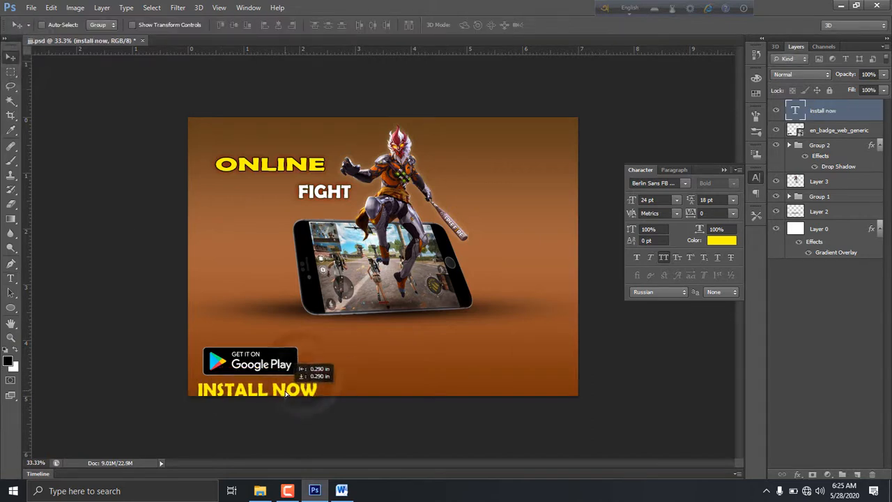
Set the INSTALL NOW text to 12 pt Roboto and centre it just under the Google Play badge.
{"action": "left_click", "coordinate": [676, 199]}
{"action": "left_click", "coordinate": [677, 287]}
{"action": "left_click", "coordinate": [684, 183]}
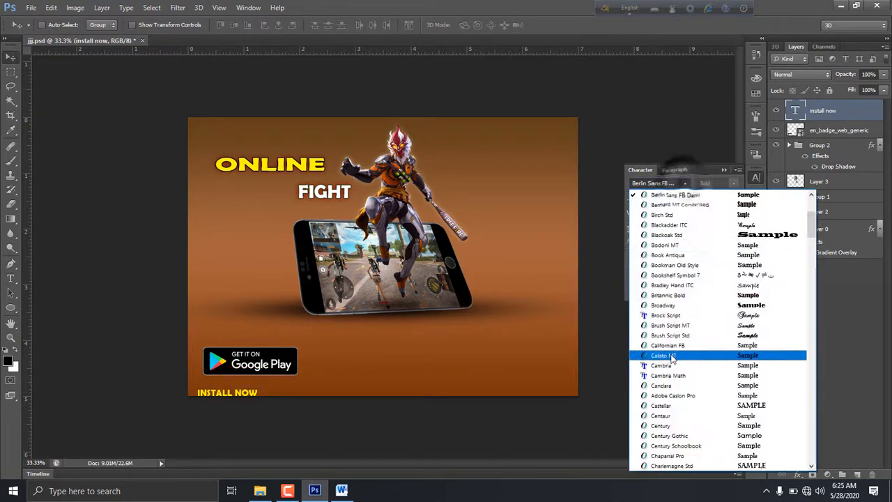
{"action": "left_click", "coordinate": [673, 184]}
{"action": "type", "text": "Roboto"}
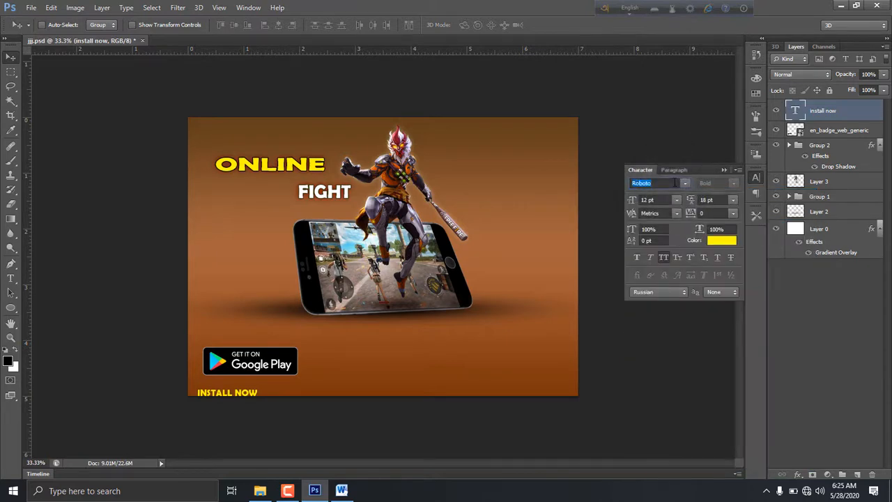
{"action": "key", "text": "Return"}
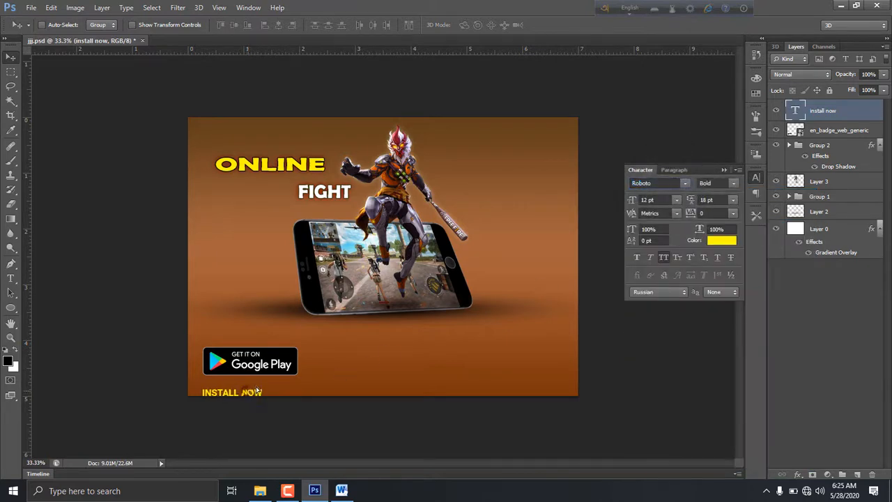
{"action": "left_click_drag", "start_coordinate": [256, 390], "coordinate": [275, 382]}
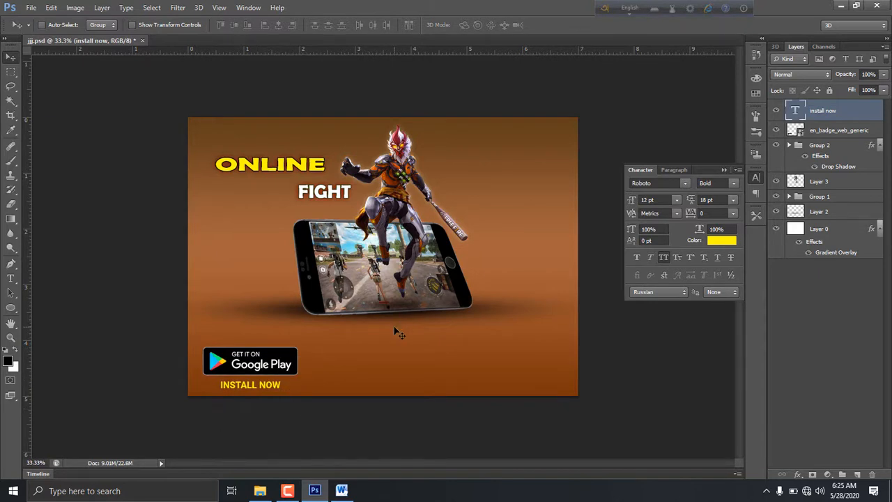
Try black and white for the INSTALL NOW text colour and apply white ffffff.
{"action": "left_click", "coordinate": [719, 241]}
{"action": "left_click_drag", "start_coordinate": [630, 124], "coordinate": [458, 93]}
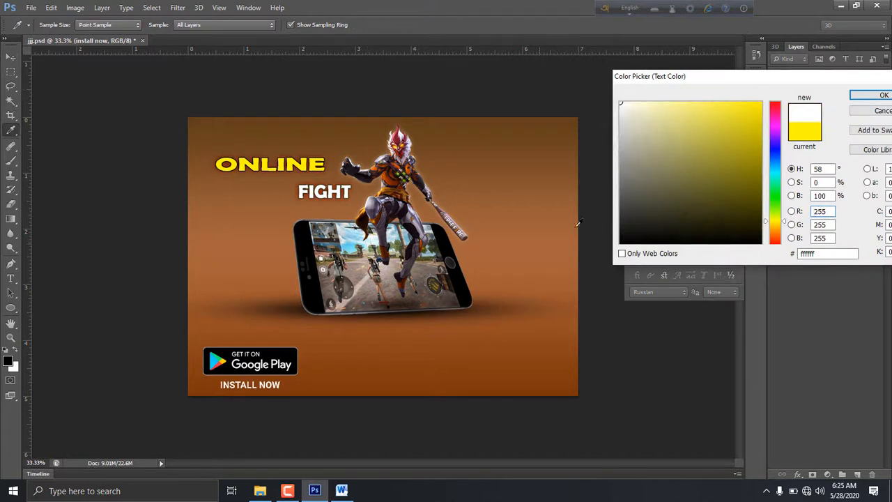
{"action": "left_click_drag", "start_coordinate": [681, 195], "coordinate": [748, 245]}
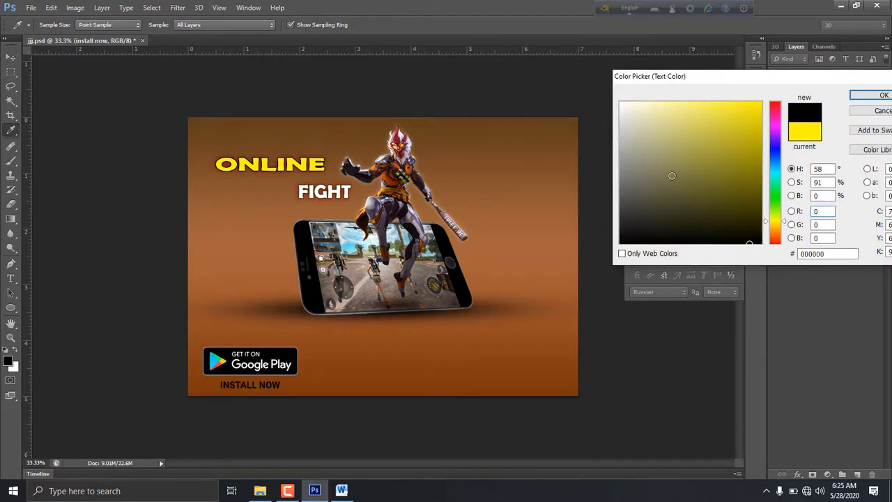
{"action": "left_click_drag", "start_coordinate": [672, 175], "coordinate": [517, 84]}
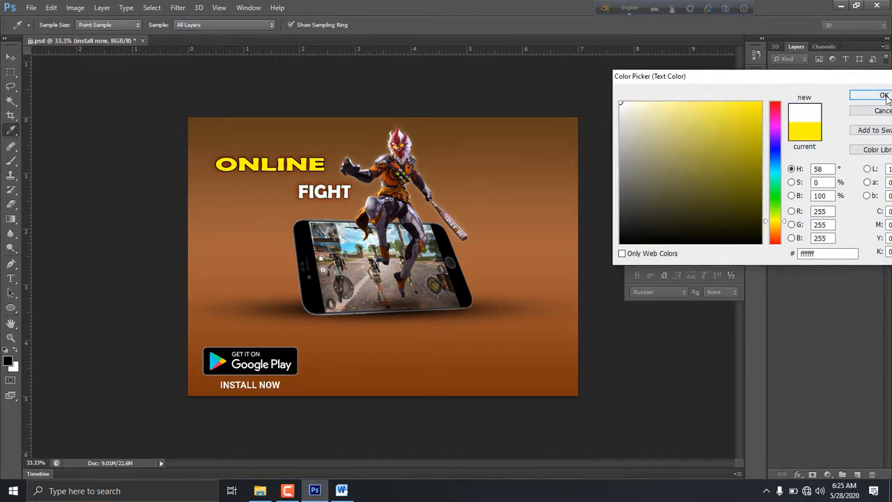
{"action": "left_click", "coordinate": [883, 96]}
Stretch the INSTALL NOW text to about 147% width so it nearly spans the badge, and move it closer beneath the badge.
{"action": "key", "text": "ctrl+t"}
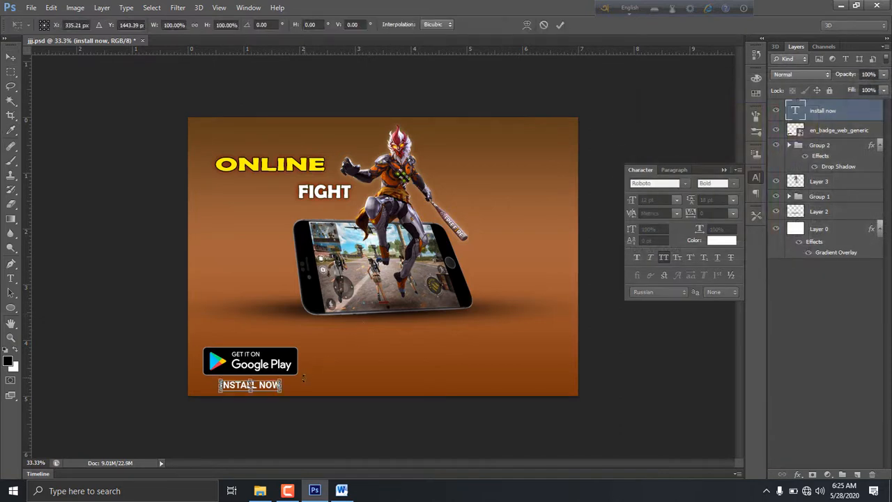
{"action": "mouse_move", "coordinate": [282, 387]}
{"action": "left_mouse_down"}
{"action": "mouse_move", "coordinate": [311, 387]}
{"action": "mouse_move", "coordinate": [273, 383]}
{"action": "left_mouse_up"}
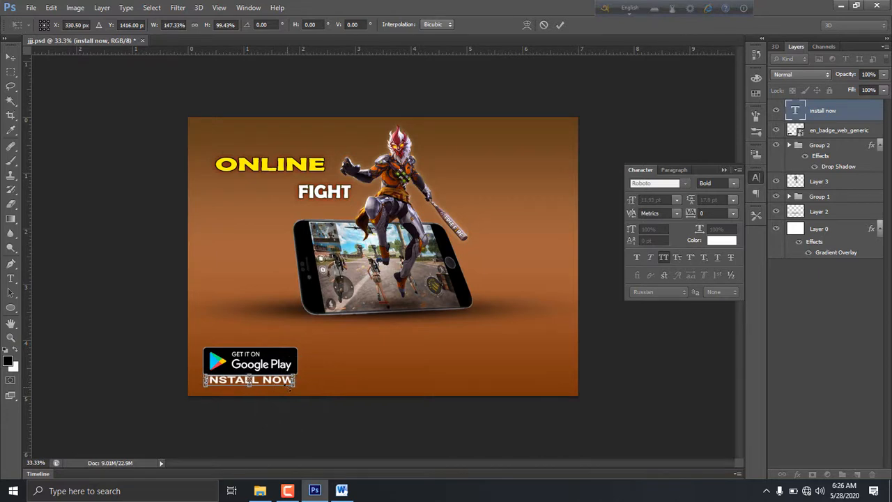
{"action": "key", "text": "Return"}
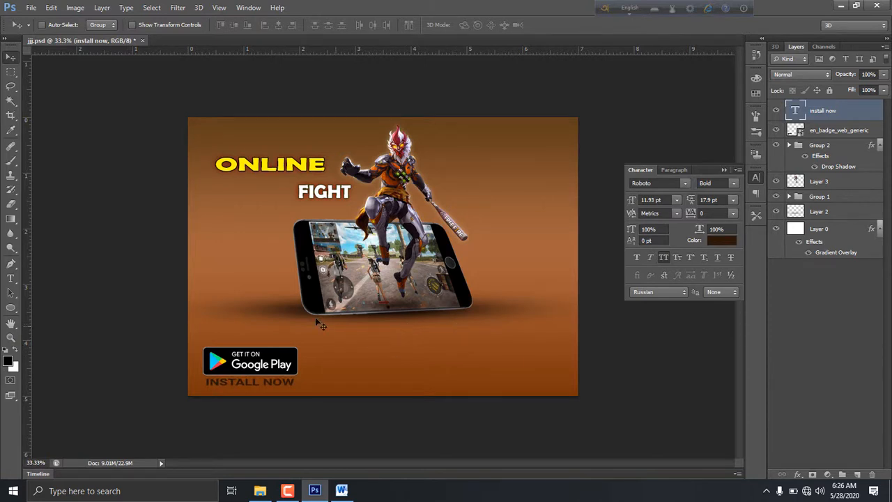
Add a placeholder text layer below the phone reading YOUR TEXT, split over two lines.
{"action": "left_click", "coordinate": [11, 277]}
{"action": "left_click", "coordinate": [392, 330]}
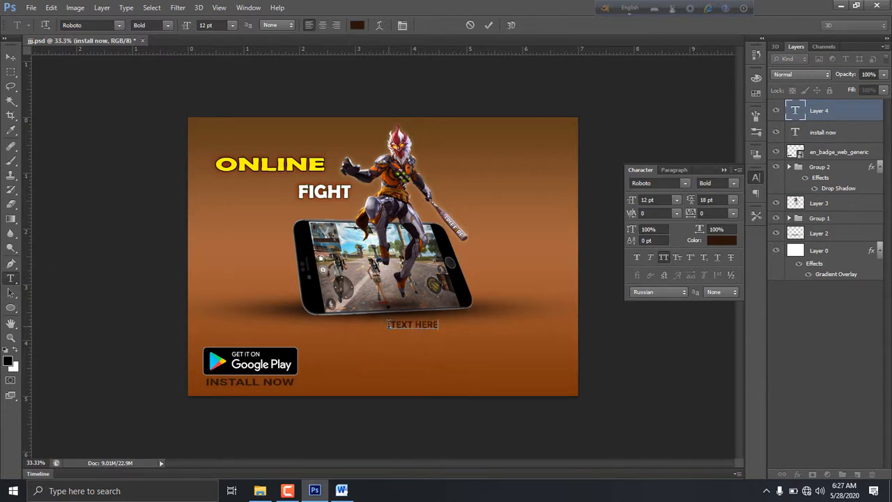
{"action": "key", "text": "BackSpace"}
{"action": "key", "text": "BackSpace"}
{"action": "key", "text": "BackSpace"}
{"action": "key", "text": "BackSpace"}
{"action": "key", "text": "BackSpace"}
{"action": "type", "text": "YOUR"}
{"action": "key", "text": "Return"}
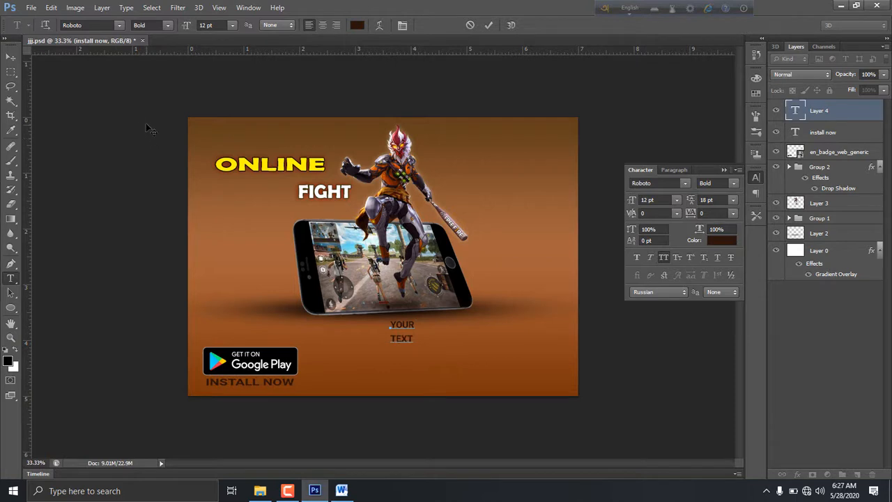
Move the YOUR TEXT layer below the phone's right end and indent its second line so TEXT starts past YOUR.
{"action": "left_click", "coordinate": [11, 56]}
{"action": "left_click_drag", "start_coordinate": [392, 363], "coordinate": [460, 369]}
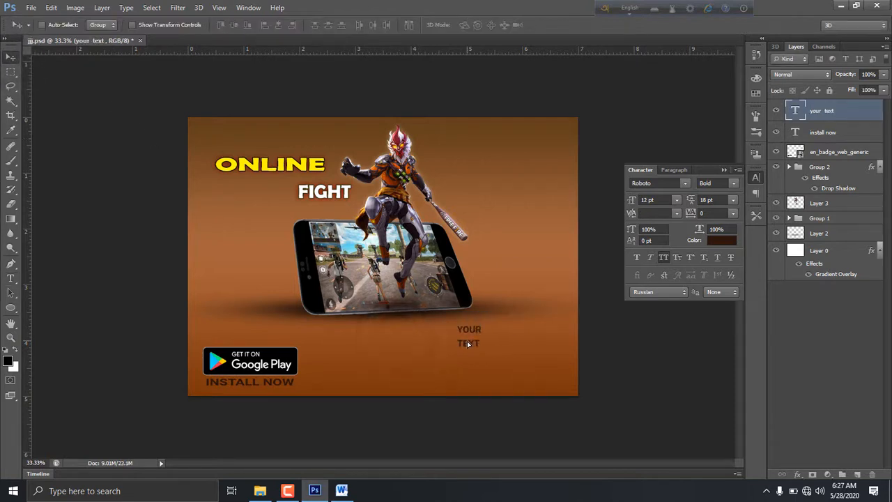
{"action": "left_click", "coordinate": [11, 278]}
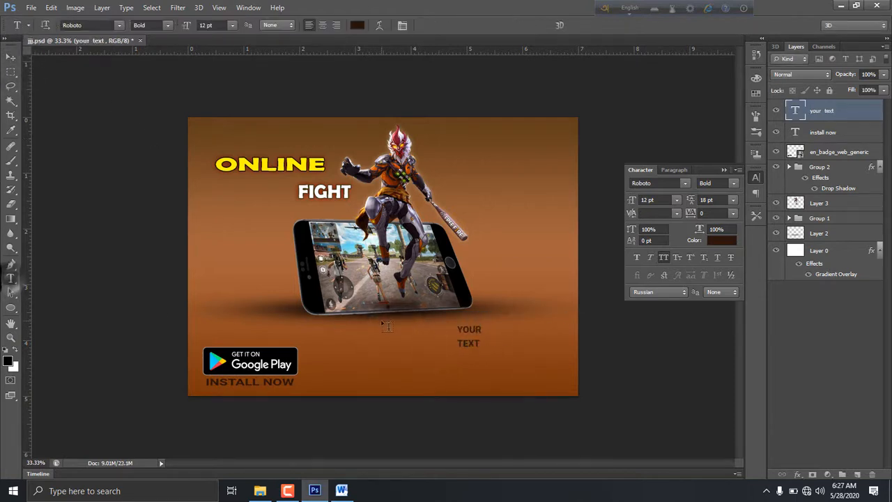
{"action": "double_click", "coordinate": [460, 340]}
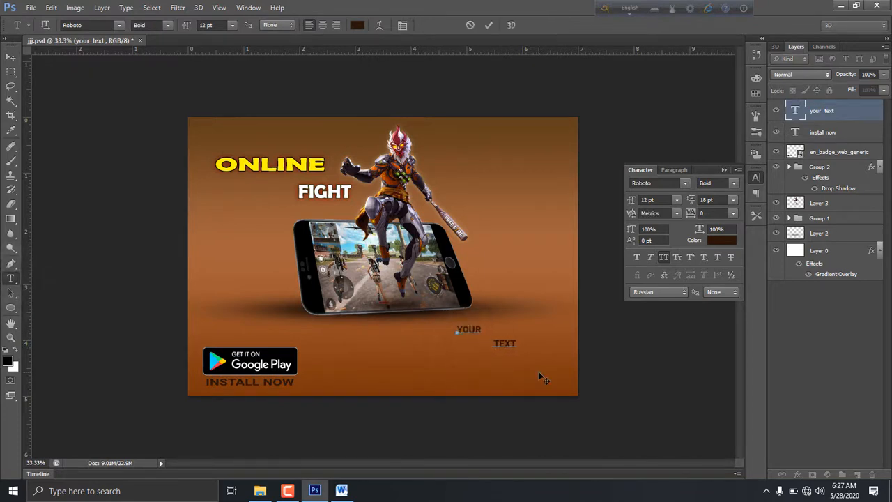
{"action": "key", "text": "ctrl+Return"}
{"action": "key", "text": "v"}
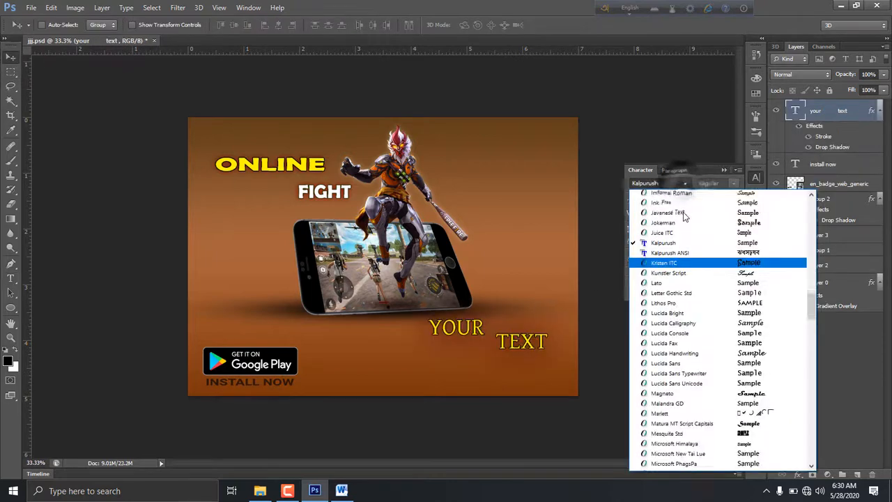
Set the YOUR TEXT font to Eras Bold ITC with 24 pt leading and move it towards the artwork's lower-right corner.
{"action": "scroll", "coordinate": [683, 211], "scroll_direction": "up", "scroll_amount": 10}
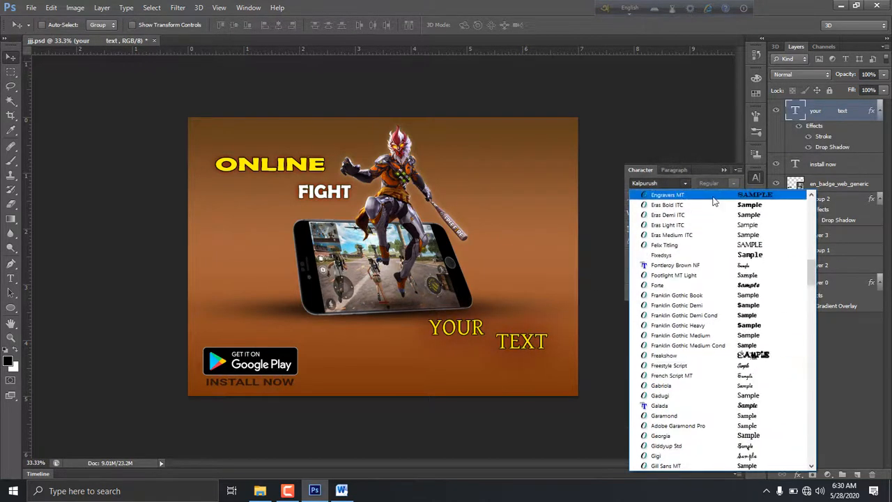
{"action": "left_click", "coordinate": [716, 200]}
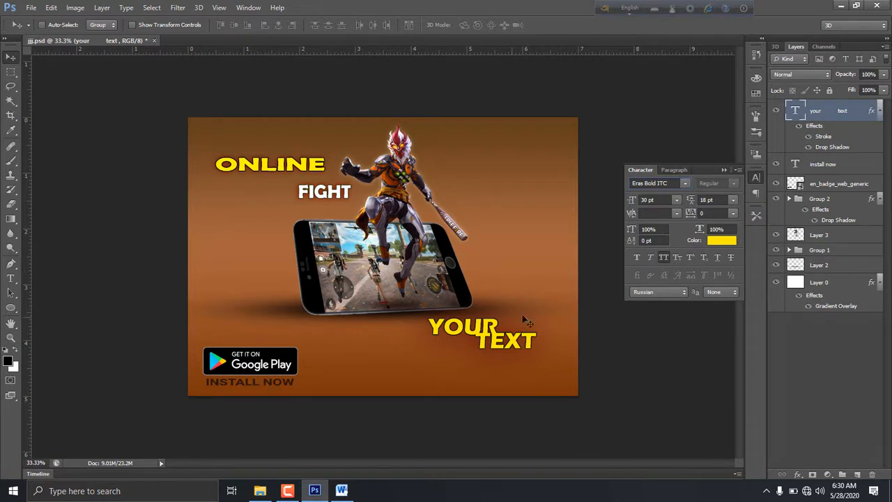
{"action": "left_click", "coordinate": [732, 199]}
{"action": "left_click", "coordinate": [732, 323]}
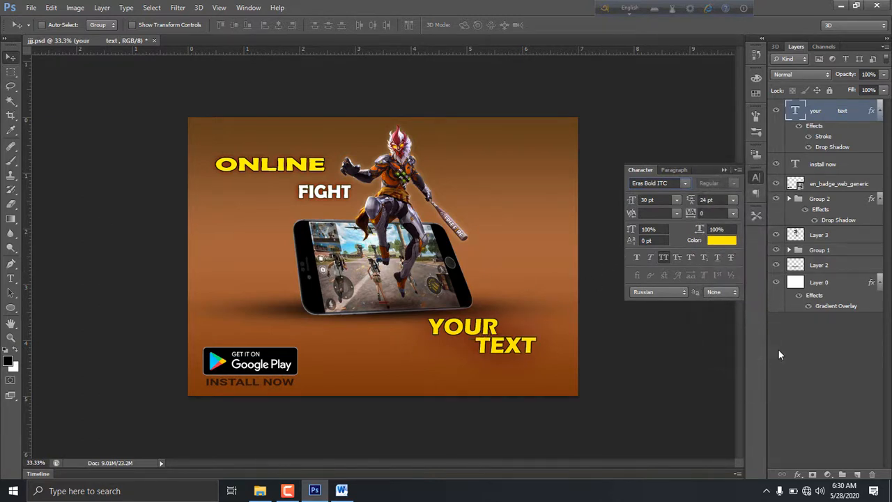
{"action": "left_click_drag", "start_coordinate": [489, 337], "coordinate": [500, 336]}
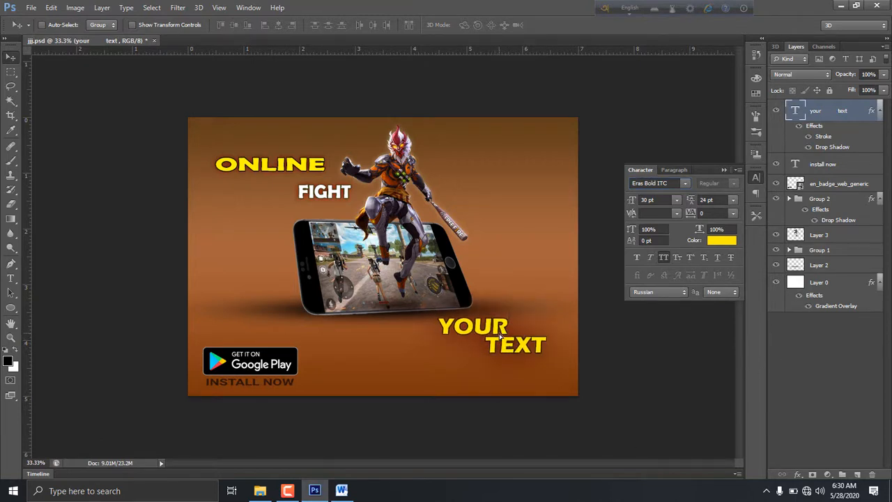
{"action": "left_click_drag", "start_coordinate": [507, 340], "coordinate": [514, 348]}
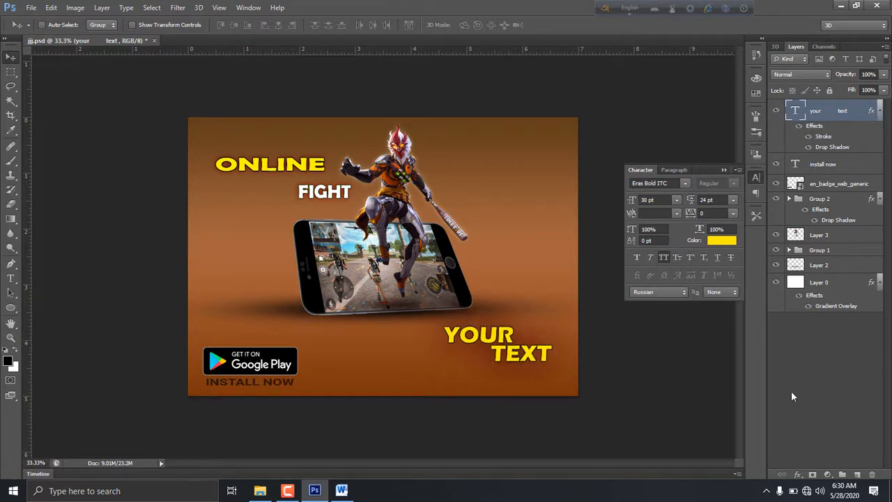